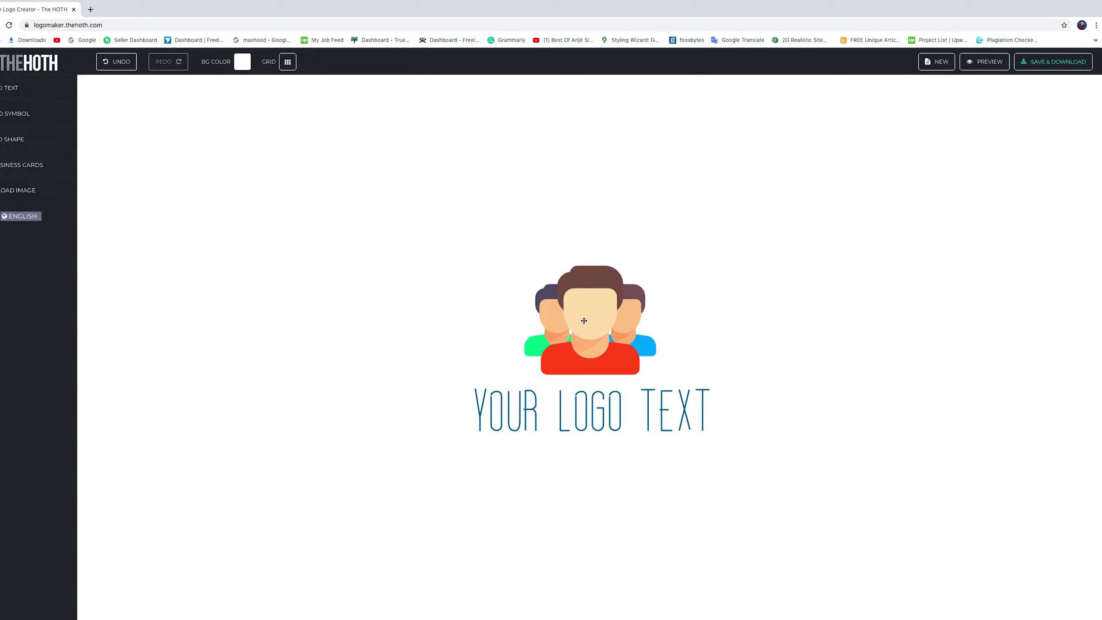
# Step: Discard the sample logo and confirm the erase, leaving a blank canvas
pyautogui.click(933, 69)
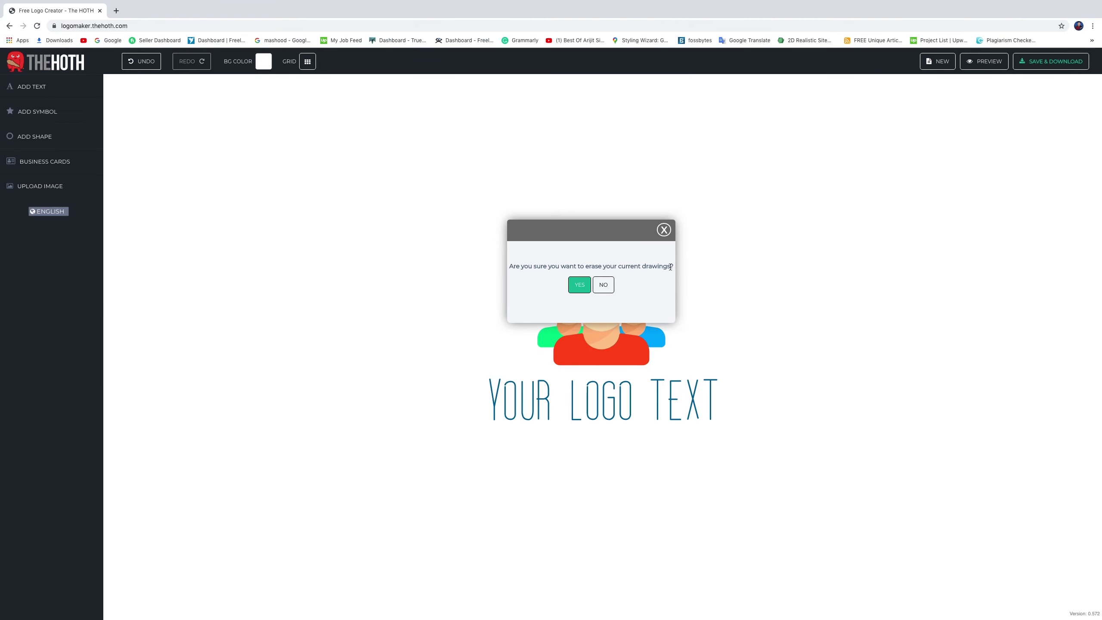
pyautogui.click(579, 286)
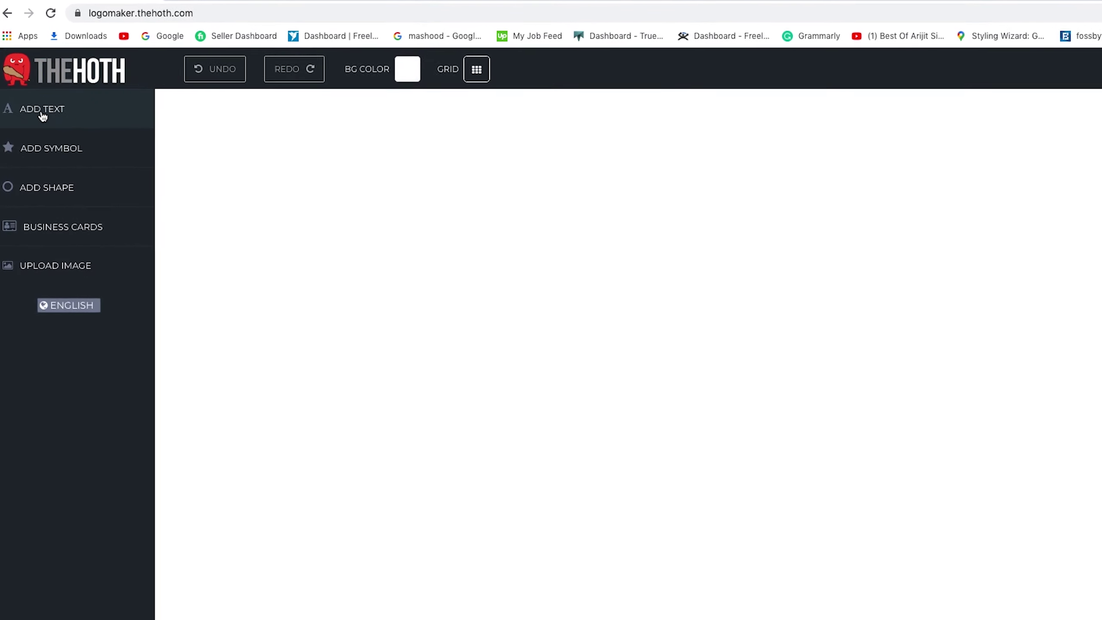
# Step: Add a text object and replace its placeholder with TECHLOOPE
pyautogui.click(38, 92)
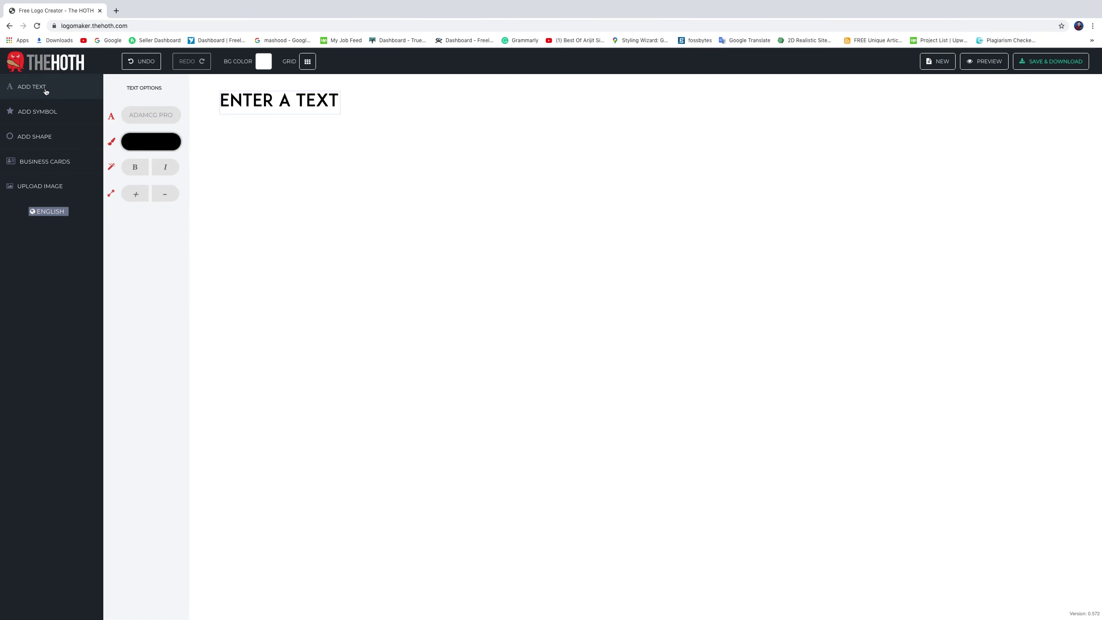
pyautogui.click(283, 101)
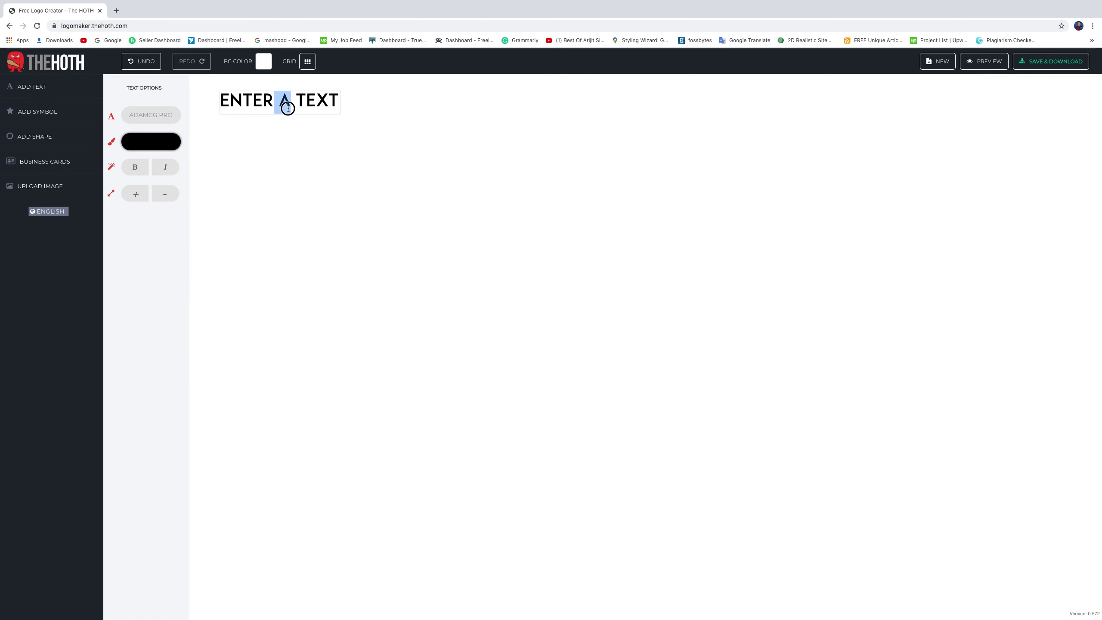
pyautogui.tripleClick(278, 103)
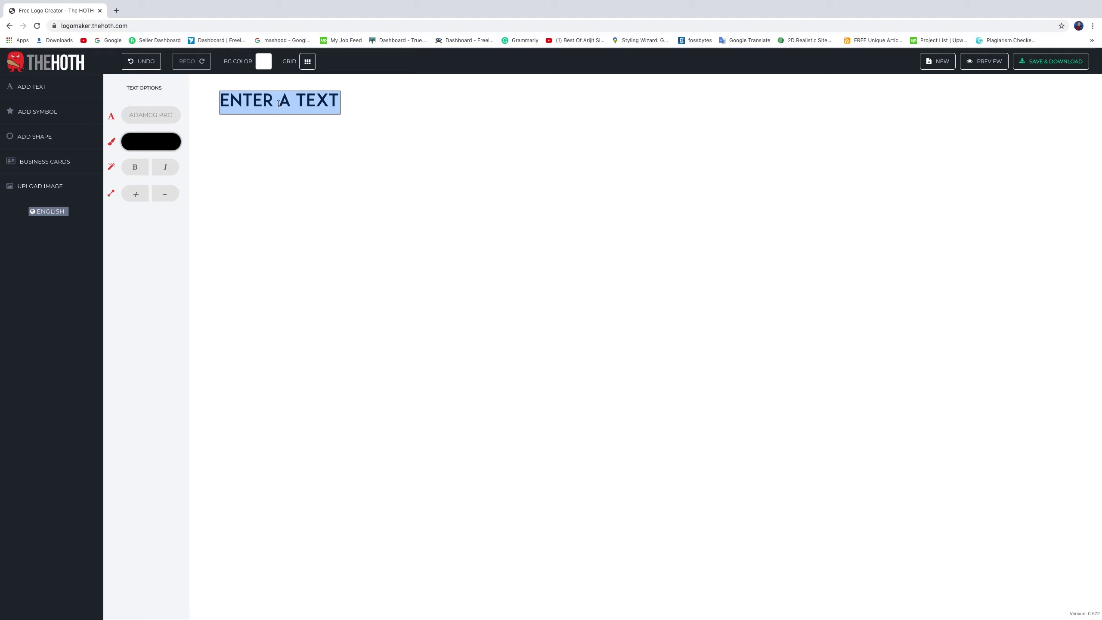
pyautogui.write('TECHL')
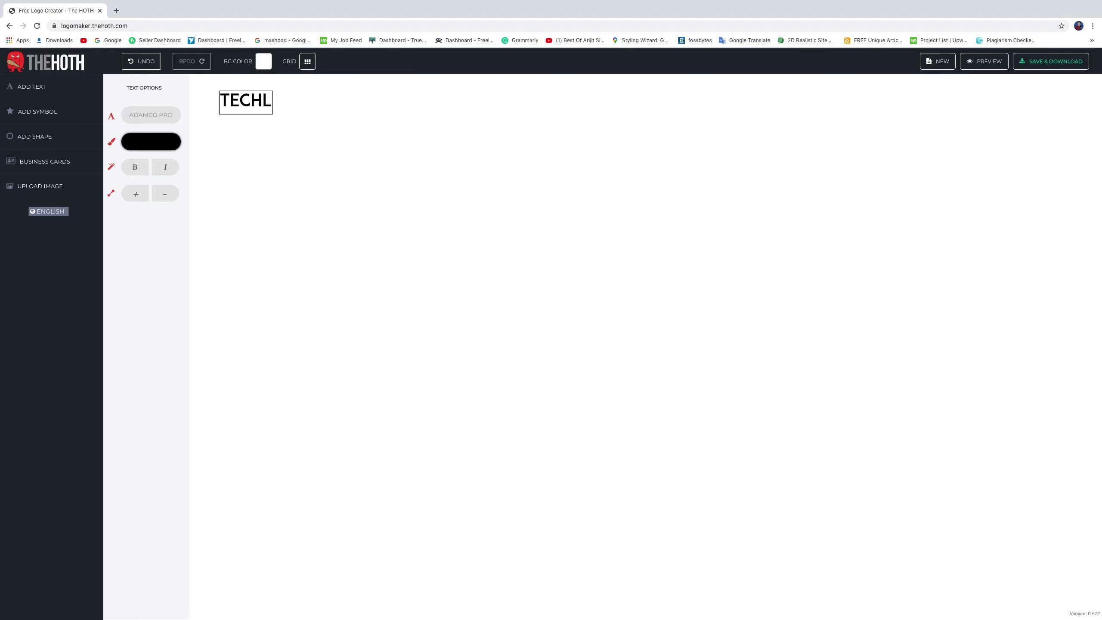
pyautogui.write('OOPE')
pyautogui.click(445, 196)
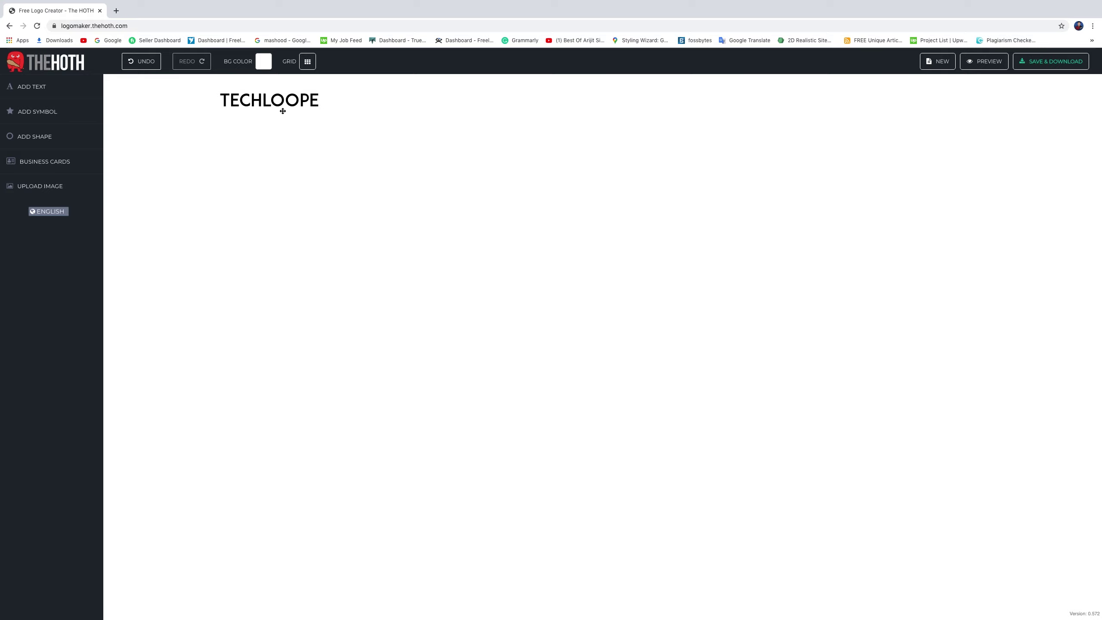
# Step: Move the TECHLOOPE text to the centre of the canvas
pyautogui.click(278, 108)
pyautogui.moveTo(302, 102); pyautogui.dragTo(718, 366)
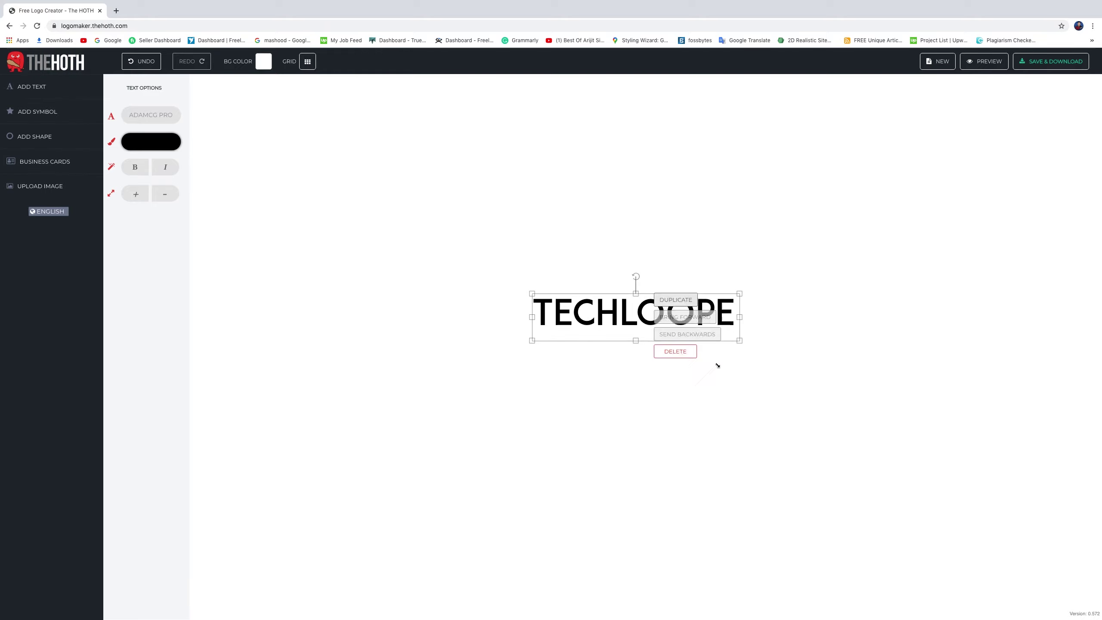
pyautogui.moveTo(598, 315); pyautogui.dragTo(577, 311)
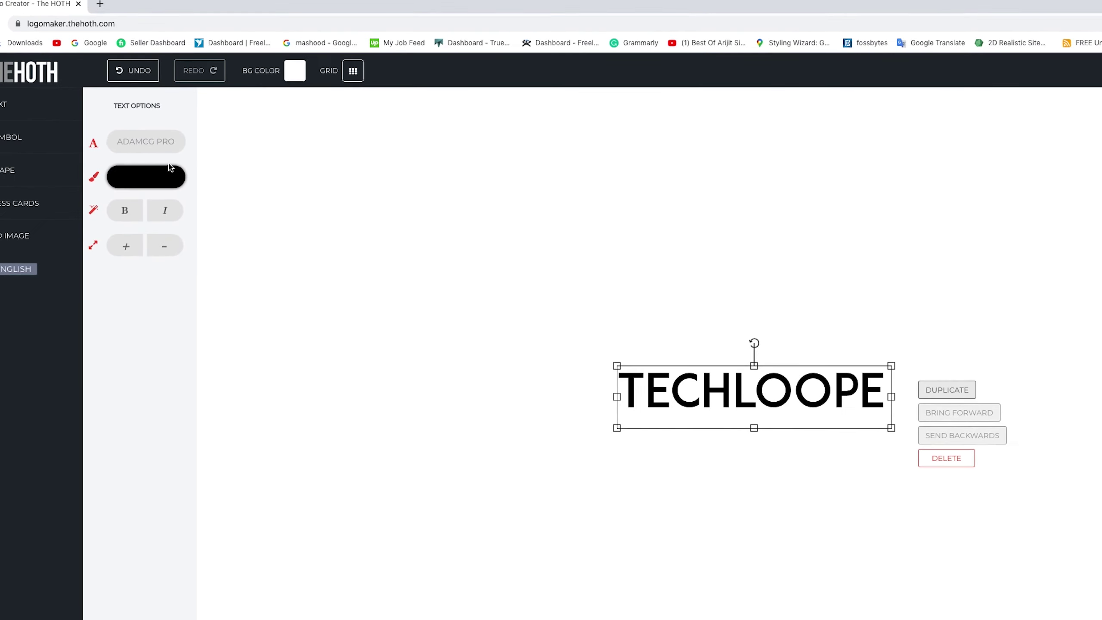
pyautogui.click(148, 142)
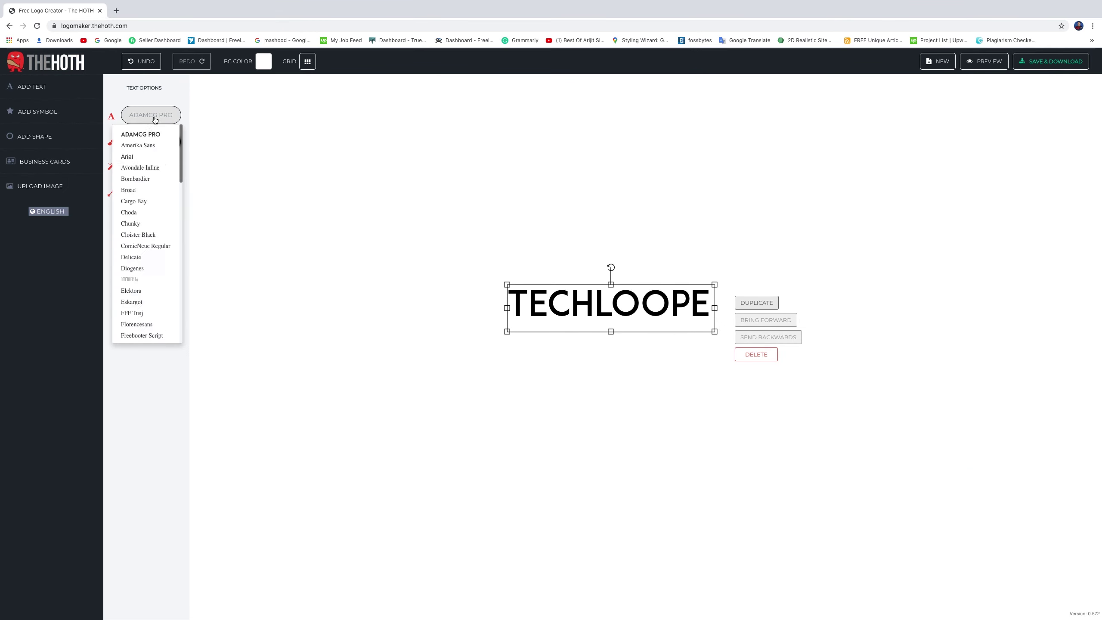
# Step: Set TECHLOOPE in the BROAD font after trying Amerika Sans, nudging it slightly up
pyautogui.click(150, 145)
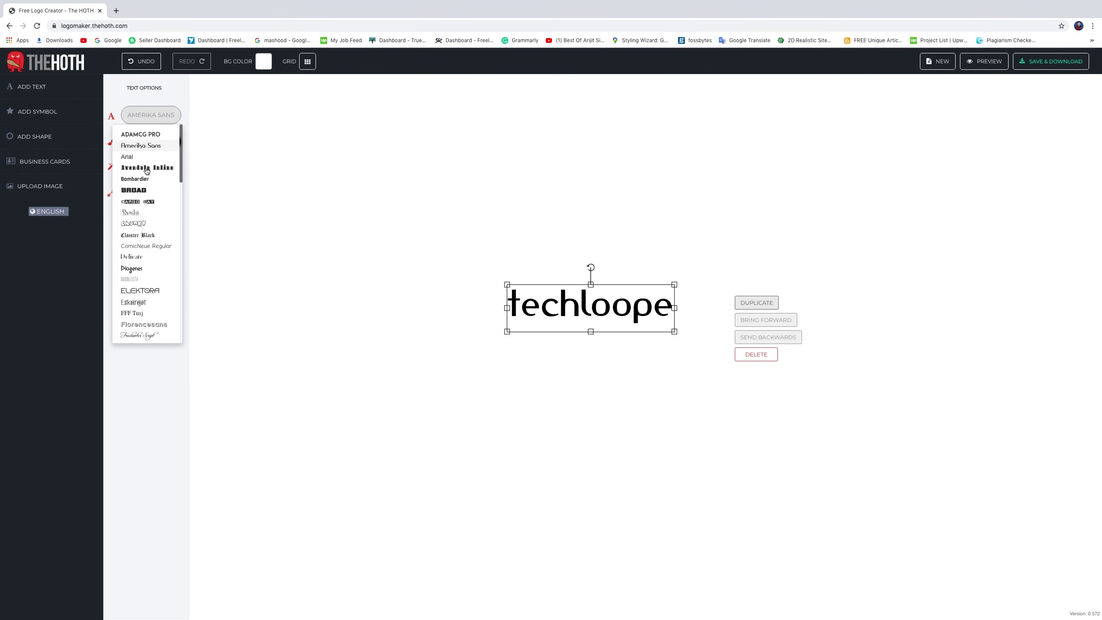
pyautogui.click(142, 191)
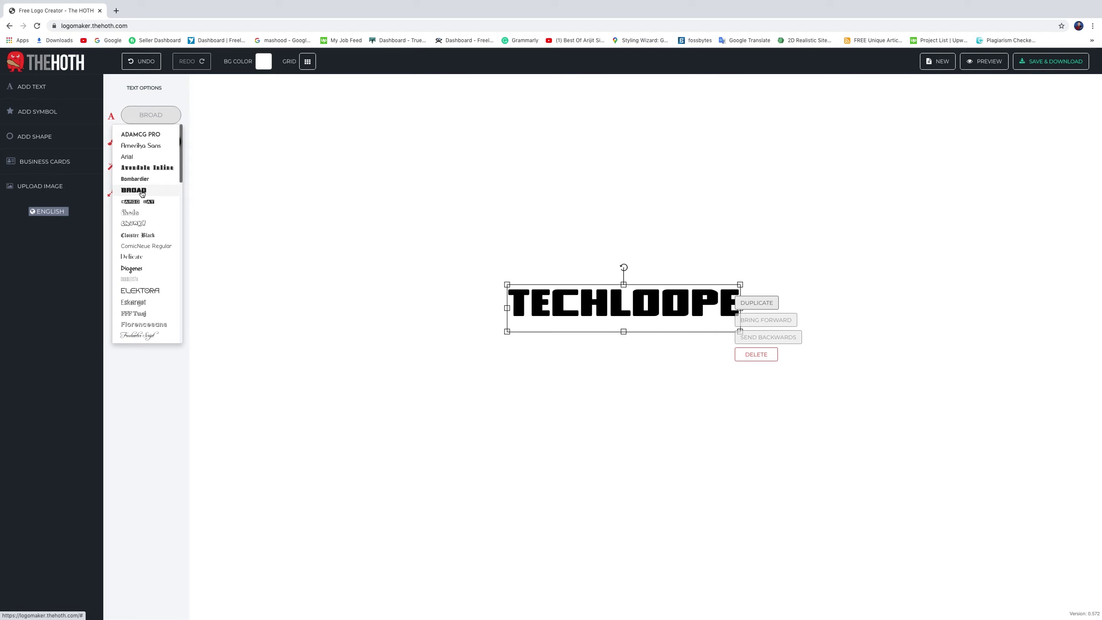
pyautogui.click(138, 190)
pyautogui.click(763, 503)
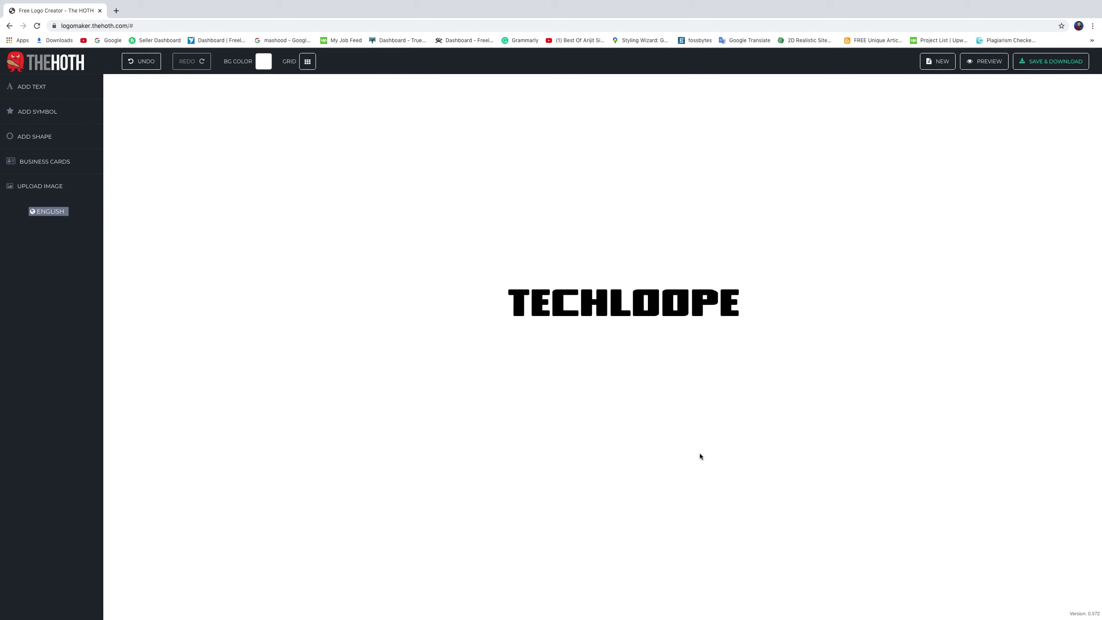
pyautogui.moveTo(672, 302); pyautogui.dragTo(668, 293)
pyautogui.click(679, 359)
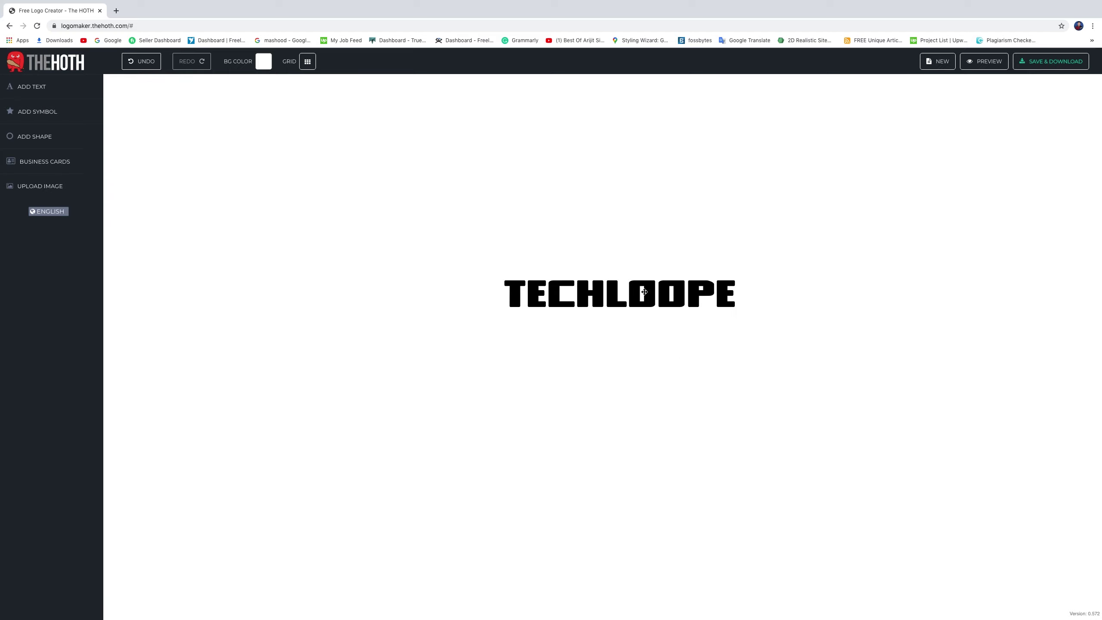
pyautogui.click(645, 292)
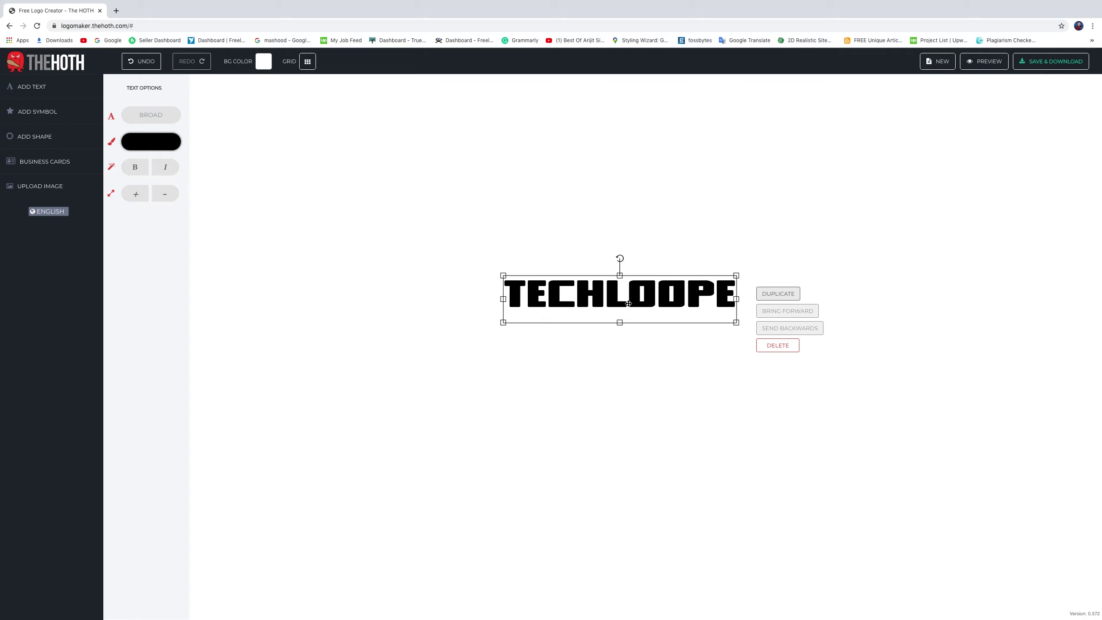
pyautogui.click(688, 372)
# Step: Duplicate TECHLOOPE and move the copy just below the original
pyautogui.click(702, 302)
pyautogui.click(769, 295)
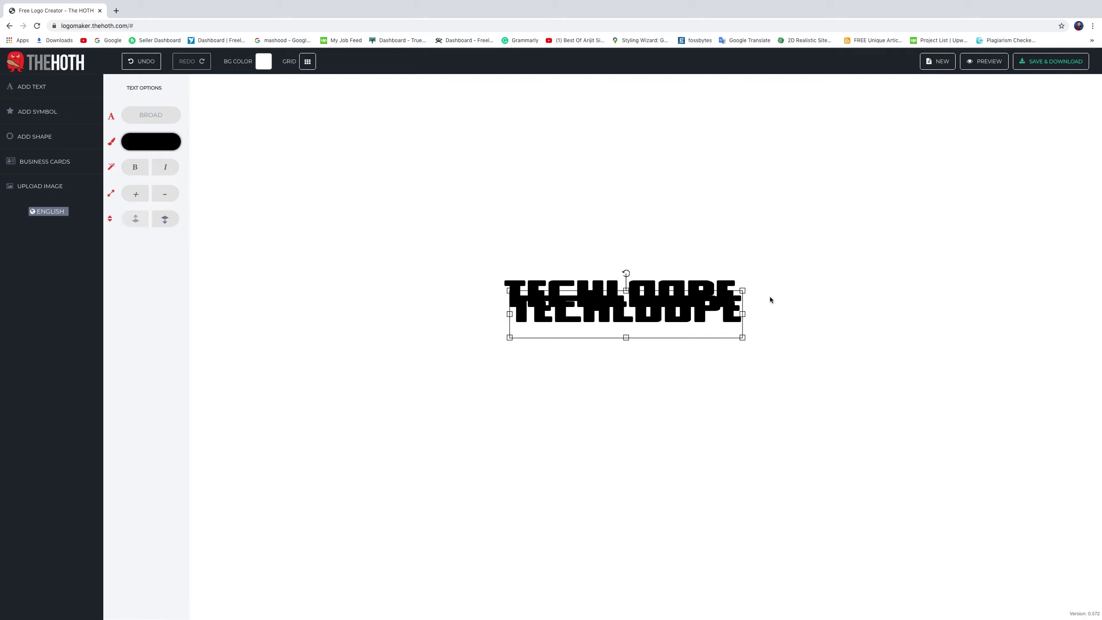
pyautogui.moveTo(720, 317); pyautogui.dragTo(720, 342)
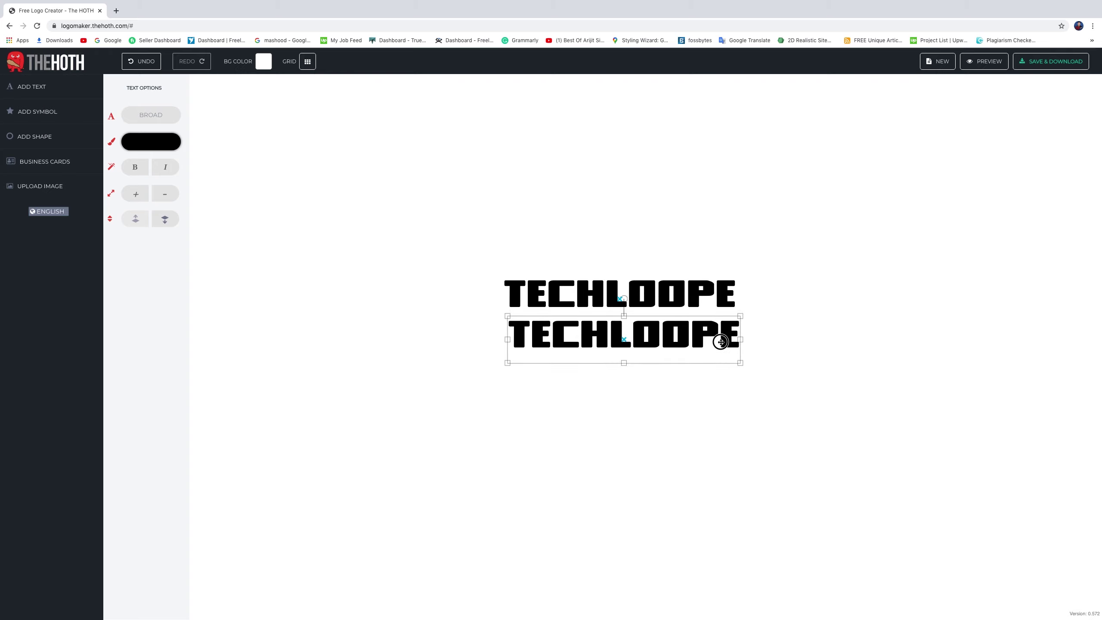
pyautogui.click(698, 368)
pyautogui.click(697, 348)
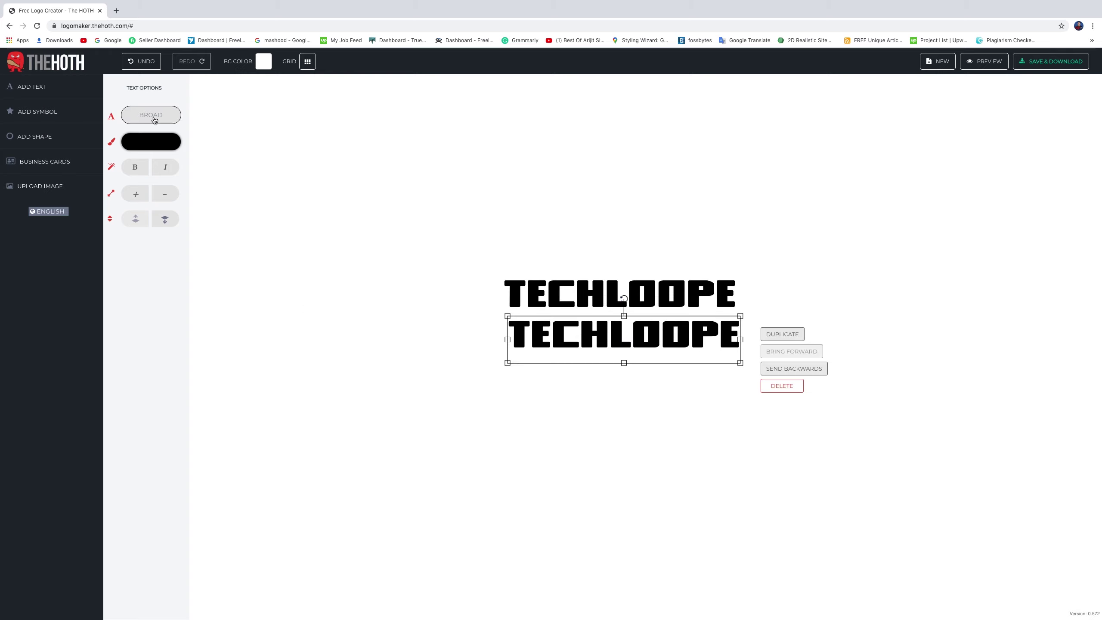
# Step: Give the lower copy the NEUROPOL font after trying Konfuciuz, Kronika, Lovelo Black and Northern Lights
pyautogui.click(151, 115)
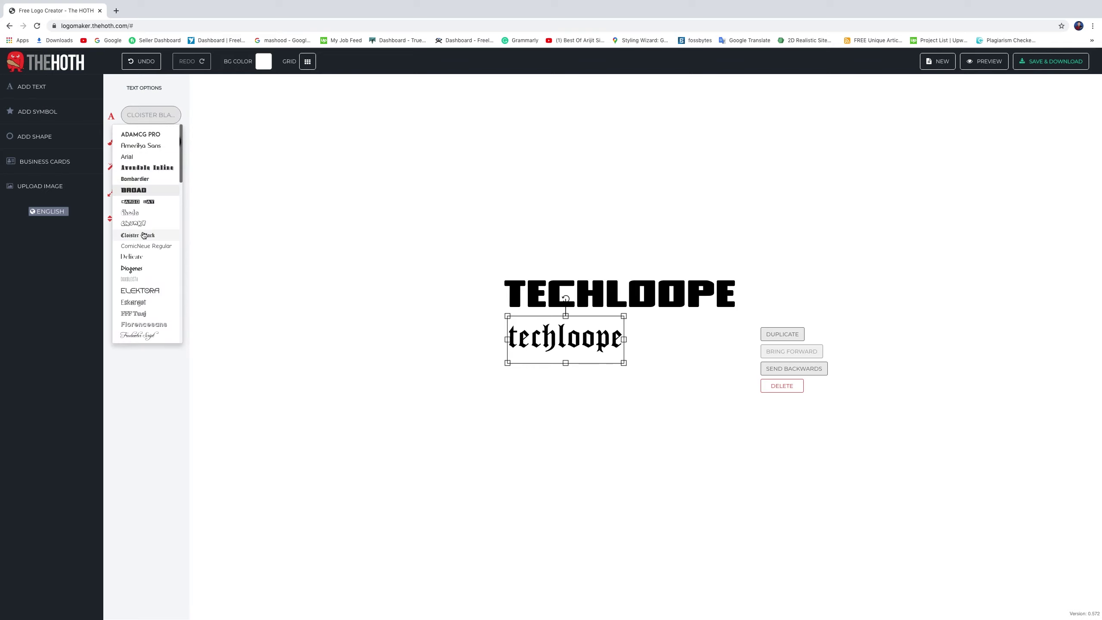
pyautogui.scroll(-5, 142, 303)
pyautogui.click(141, 308)
pyautogui.click(139, 320)
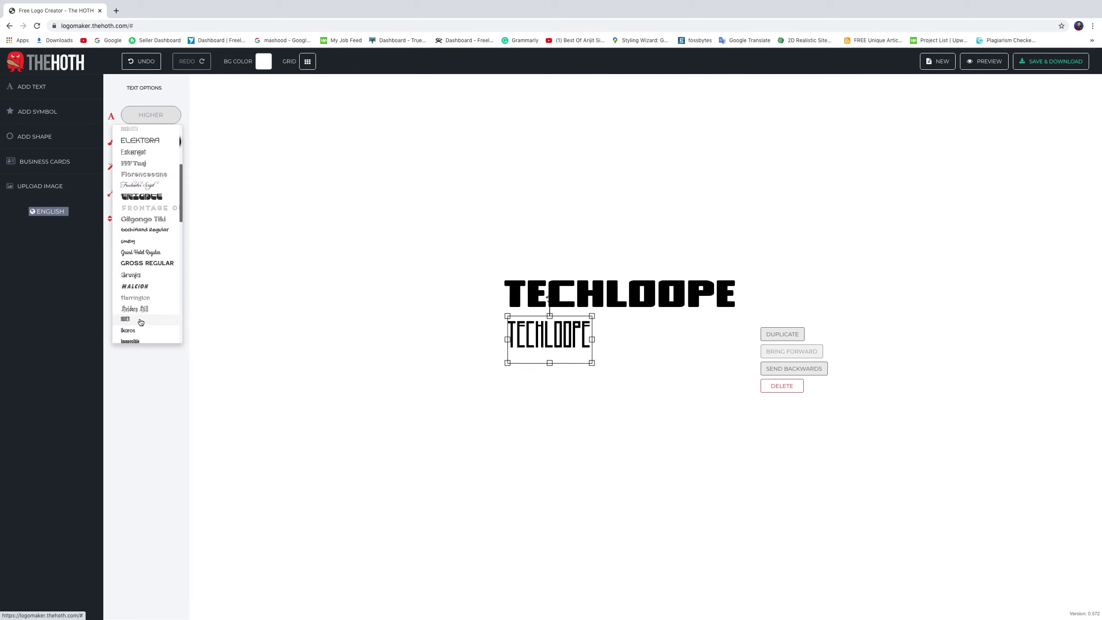
pyautogui.scroll(-3, 141, 321)
pyautogui.click(137, 305)
pyautogui.click(140, 313)
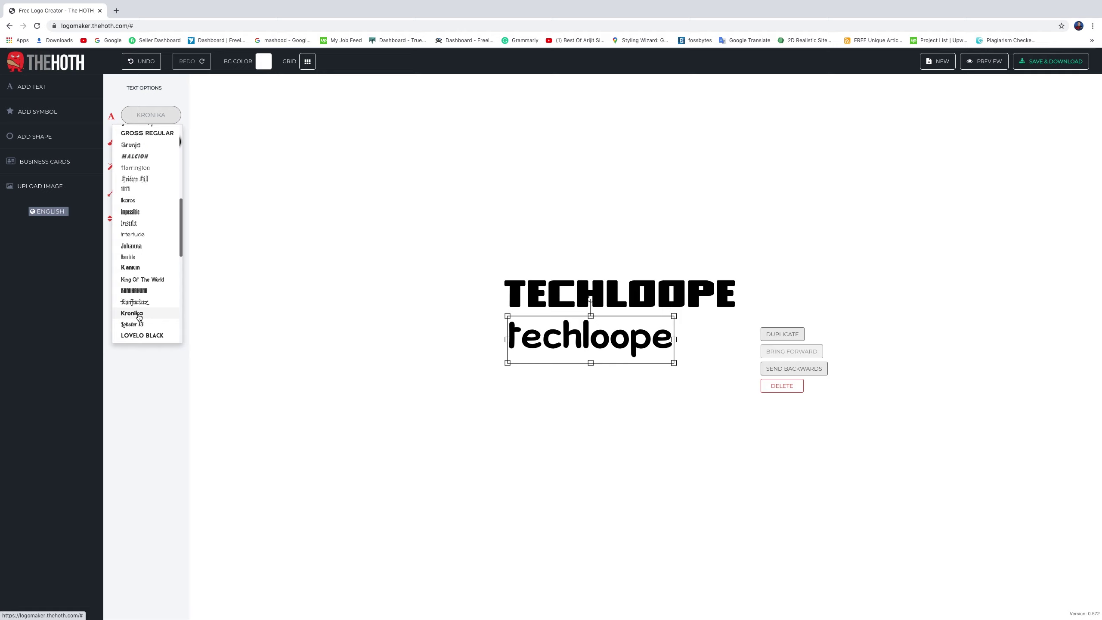
pyautogui.click(141, 334)
pyautogui.scroll(-3, 141, 331)
pyautogui.click(140, 321)
pyautogui.click(141, 312)
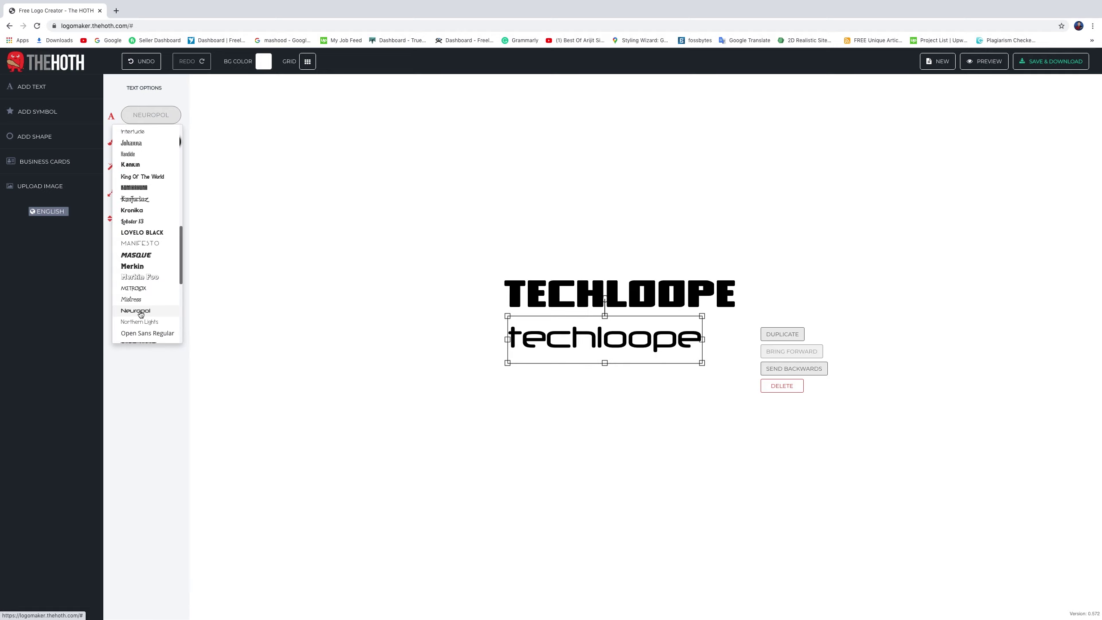
# Step: Change the lower line's text to 'tech | travel | food'
pyautogui.click(141, 315)
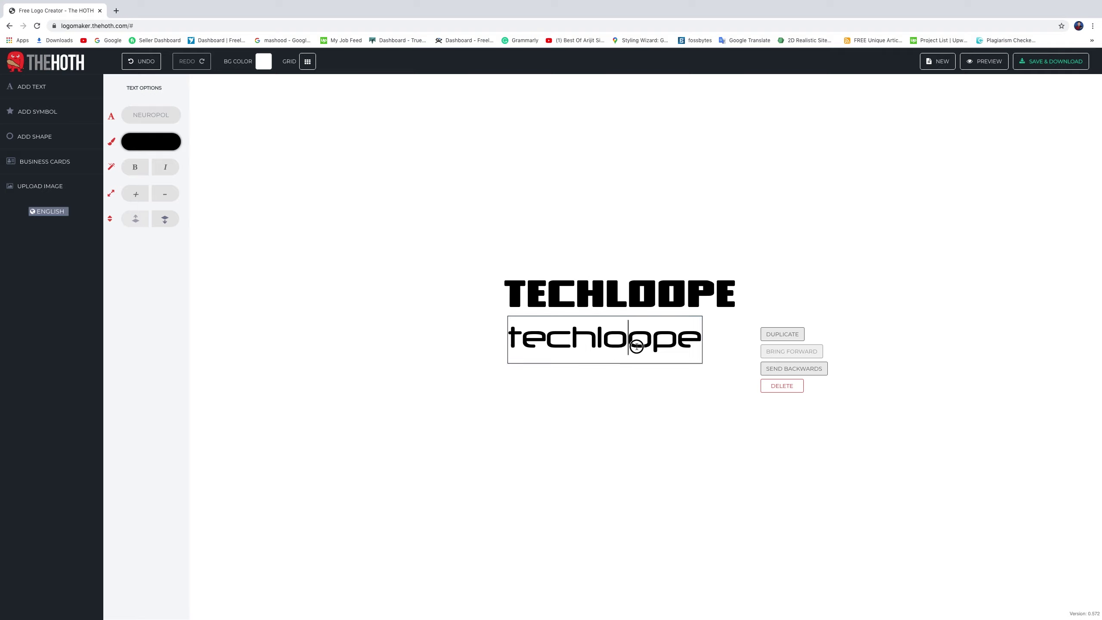
pyautogui.doubleClick(637, 347)
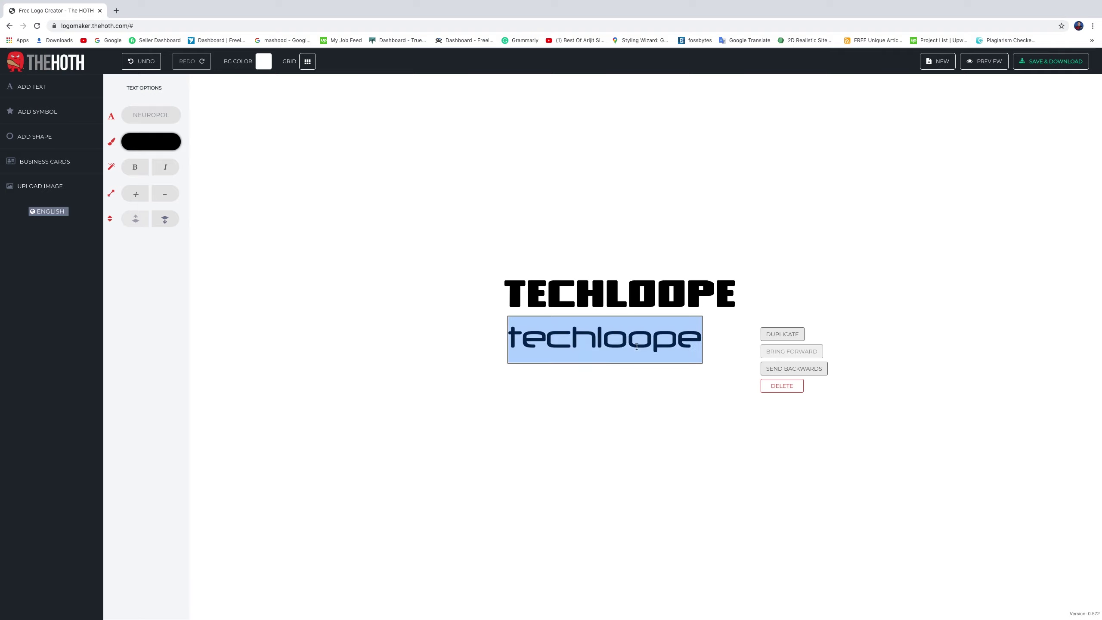
pyautogui.write('tech')
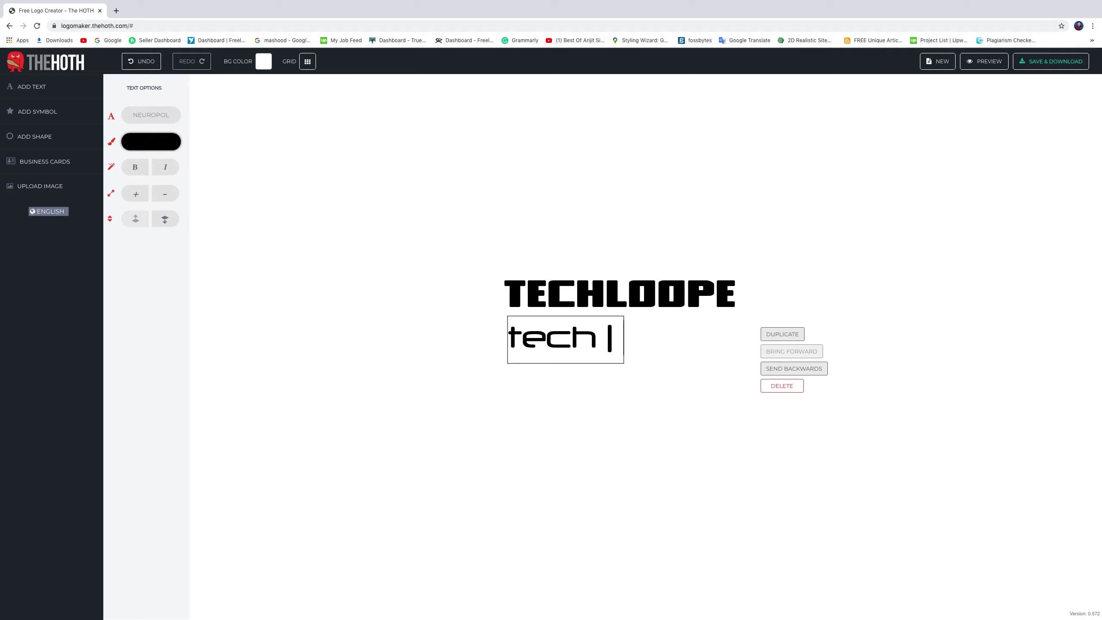
pyautogui.write(' | trav')
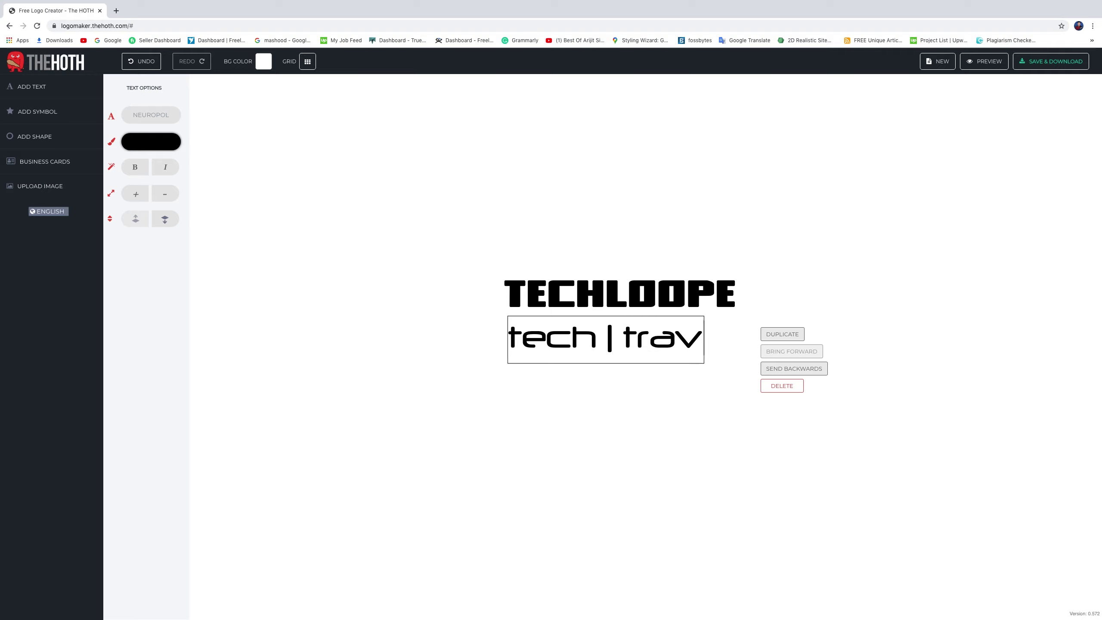
pyautogui.write('el |')
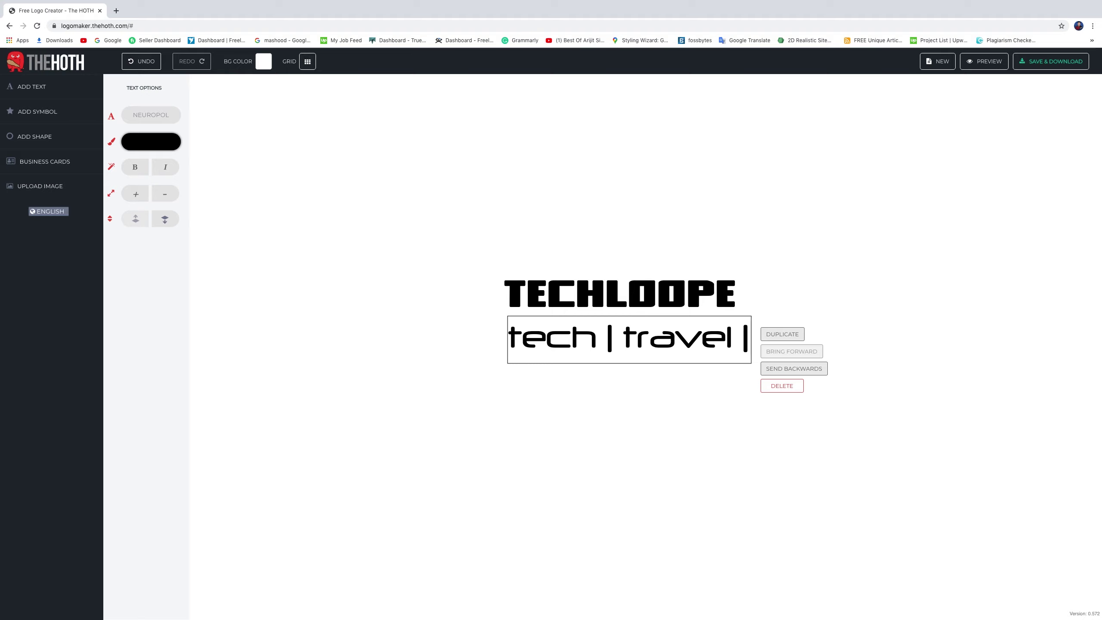
pyautogui.write(' food')
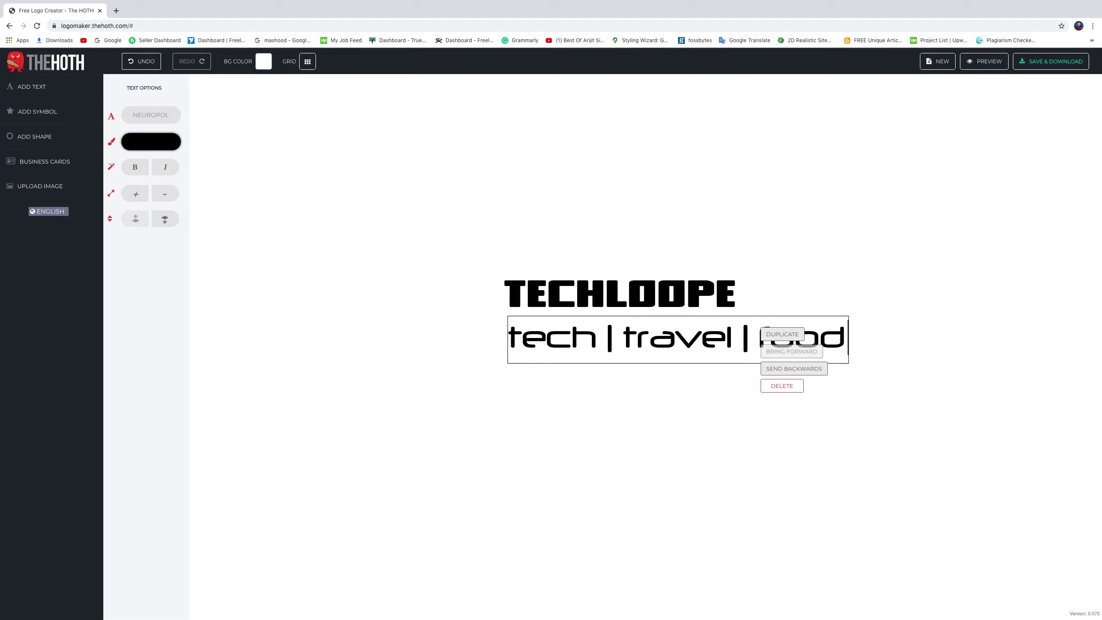
pyautogui.click(640, 456)
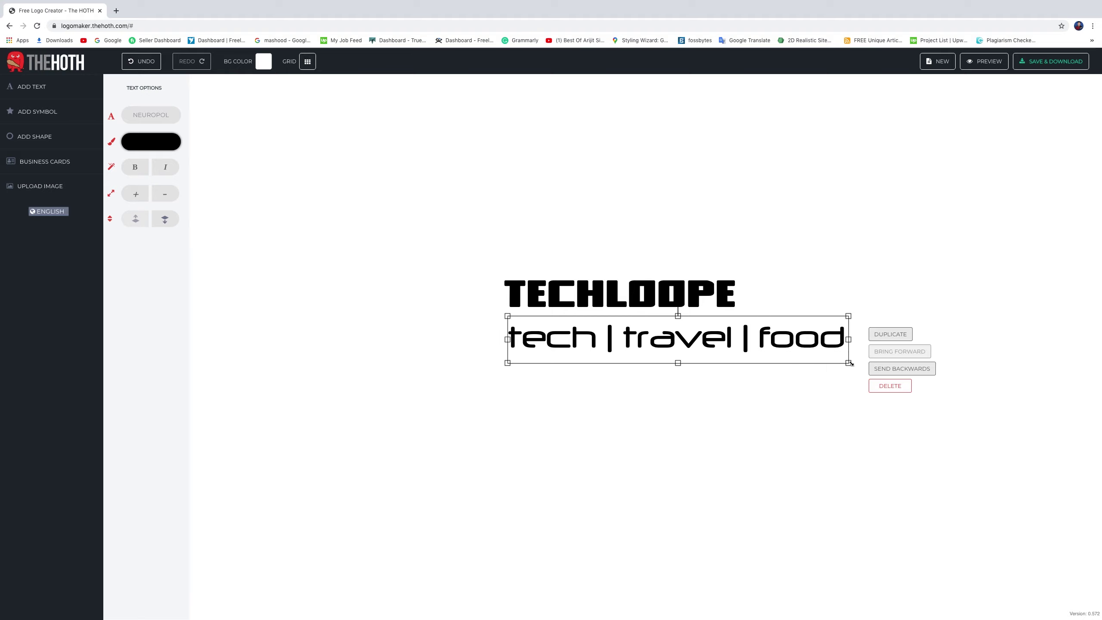
# Step: Scale the tech | travel | food tagline to TECHLOOPE's width and tuck it directly beneath
pyautogui.moveTo(850, 363); pyautogui.dragTo(726, 358)
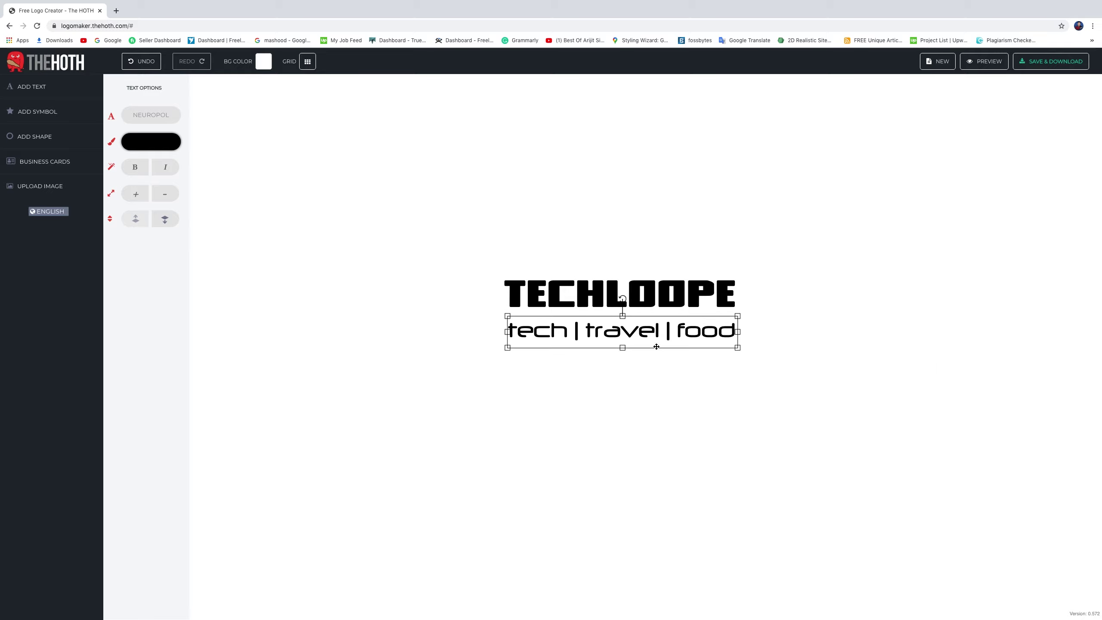
pyautogui.moveTo(656, 346); pyautogui.dragTo(666, 337)
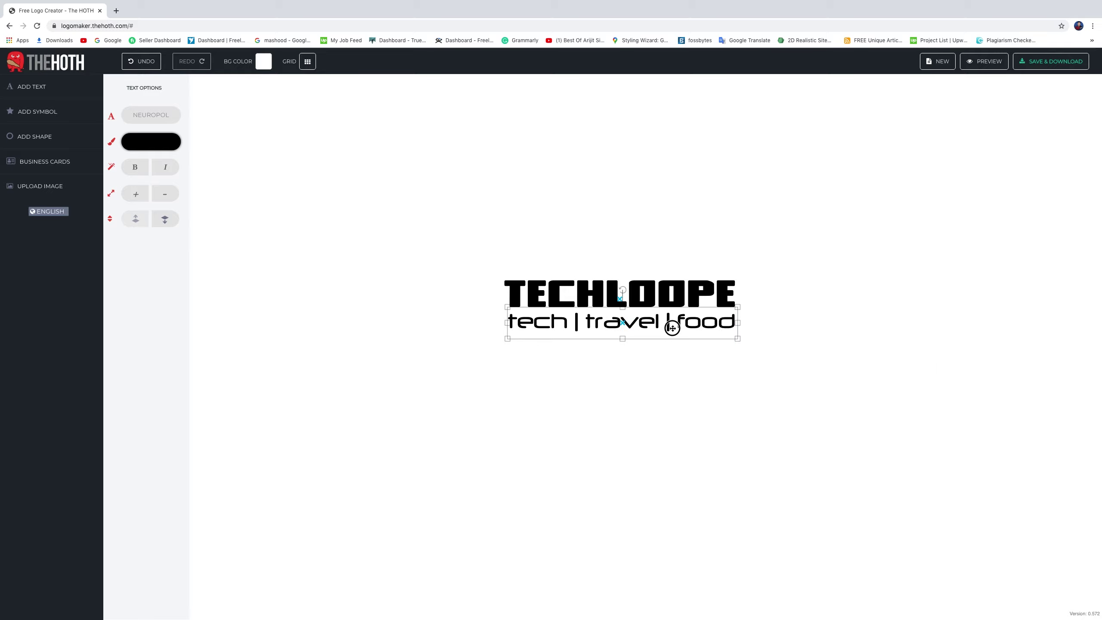
pyautogui.click(660, 376)
pyautogui.click(642, 297)
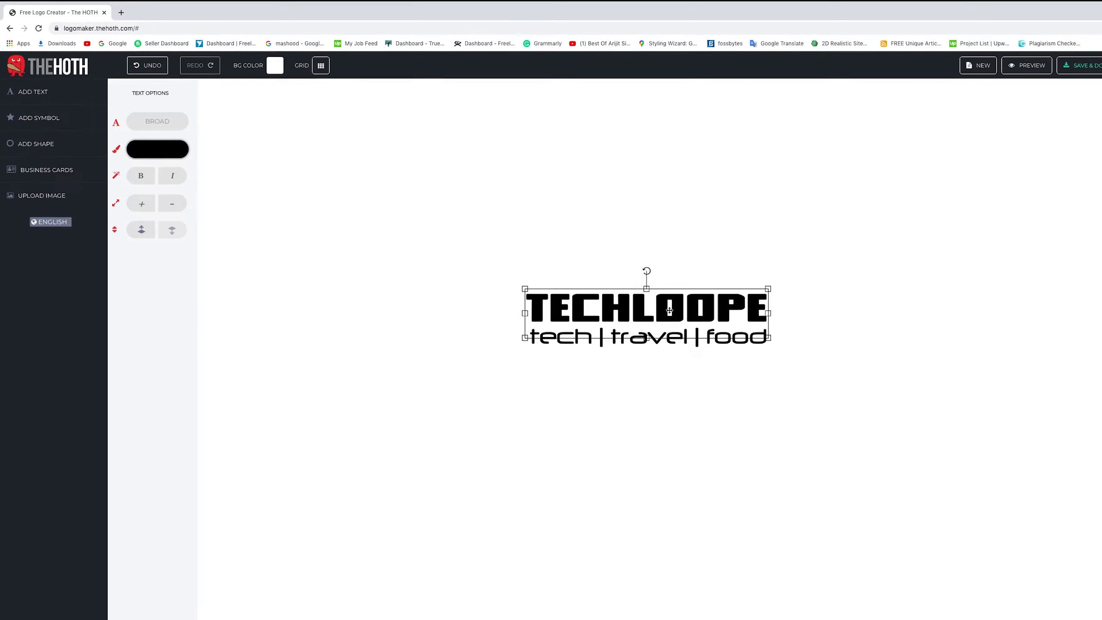
pyautogui.click(705, 355)
pyautogui.click(642, 306)
pyautogui.click(779, 450)
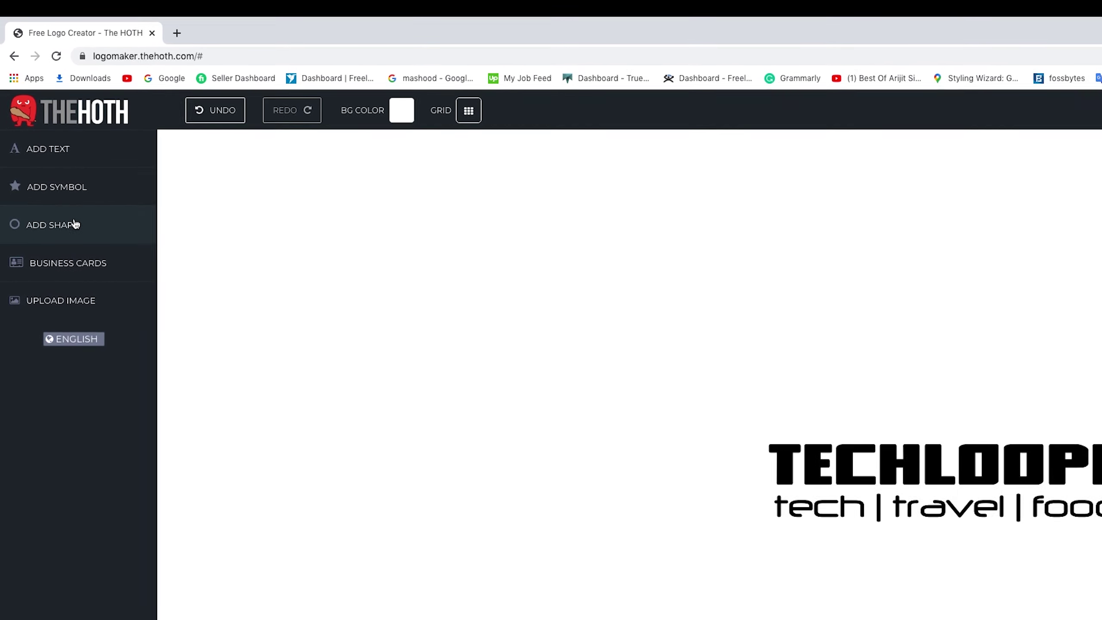
# Step: Place the colourful atom symbol from the Technology symbols and drag it left of TECHLOOPE
pyautogui.click(86, 195)
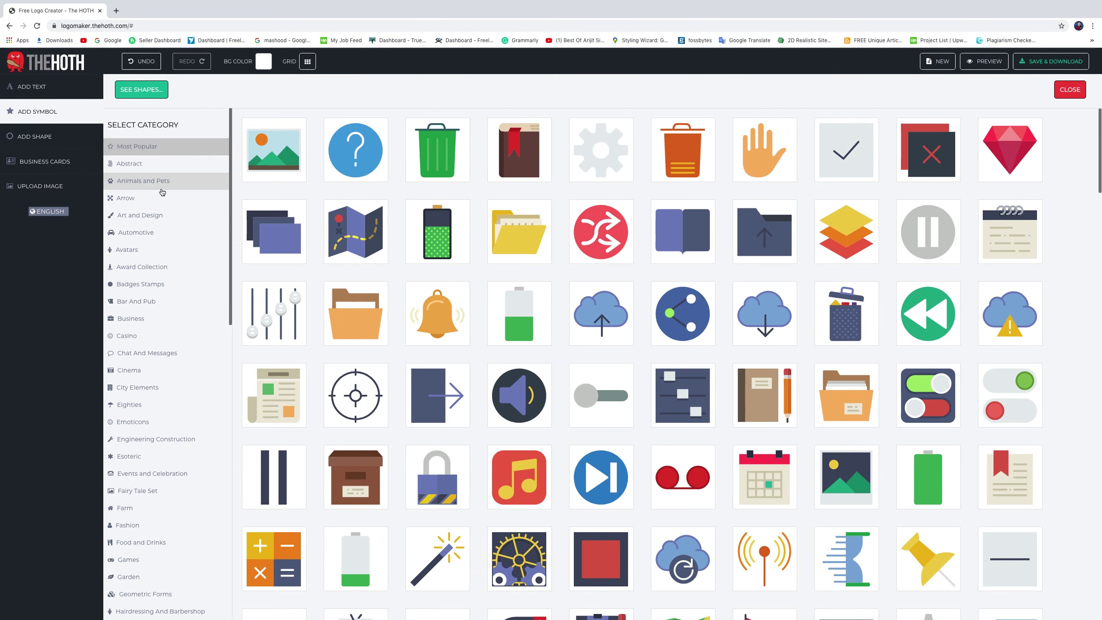
pyautogui.scroll(-10, 147, 325)
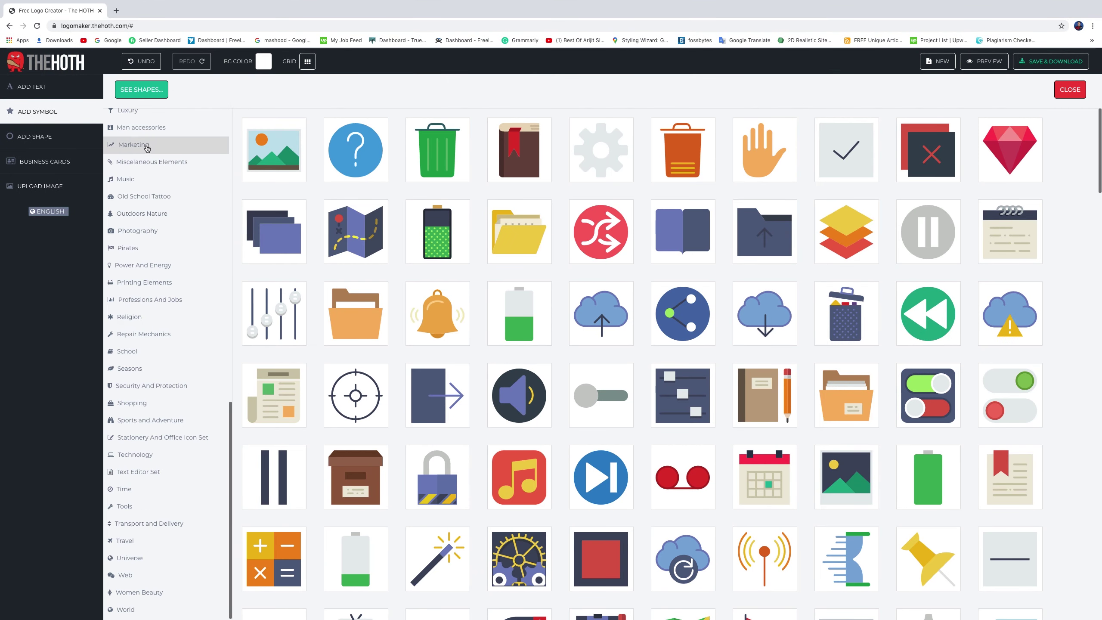
pyautogui.scroll(6, 144, 312)
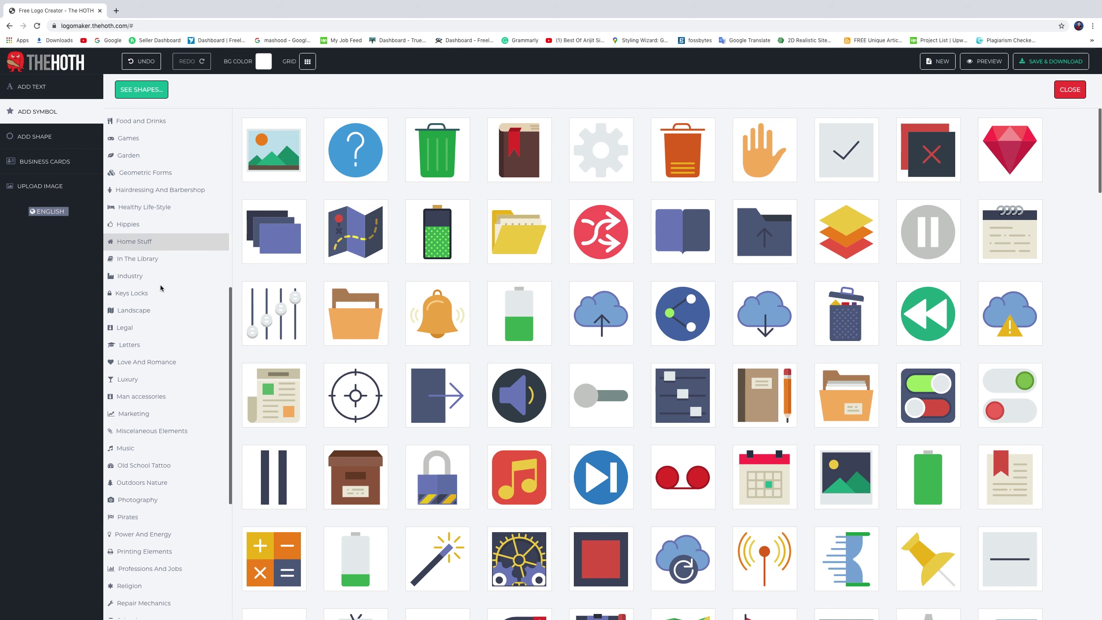
pyautogui.scroll(-6, 150, 313)
pyautogui.scroll(-1, 147, 303)
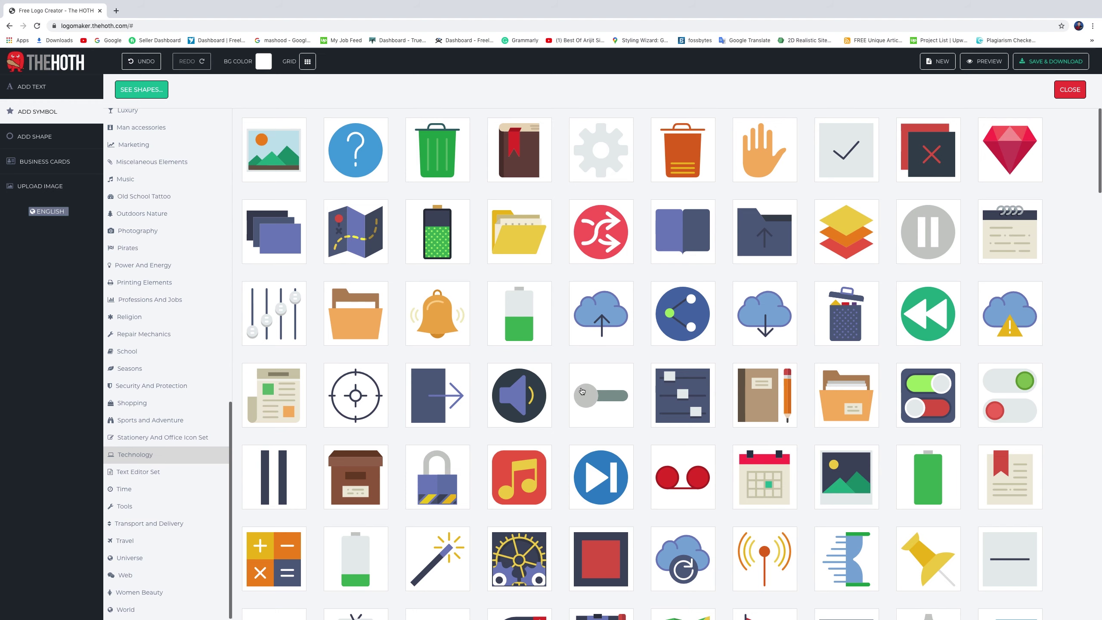
pyautogui.scroll(-1, 908, 359)
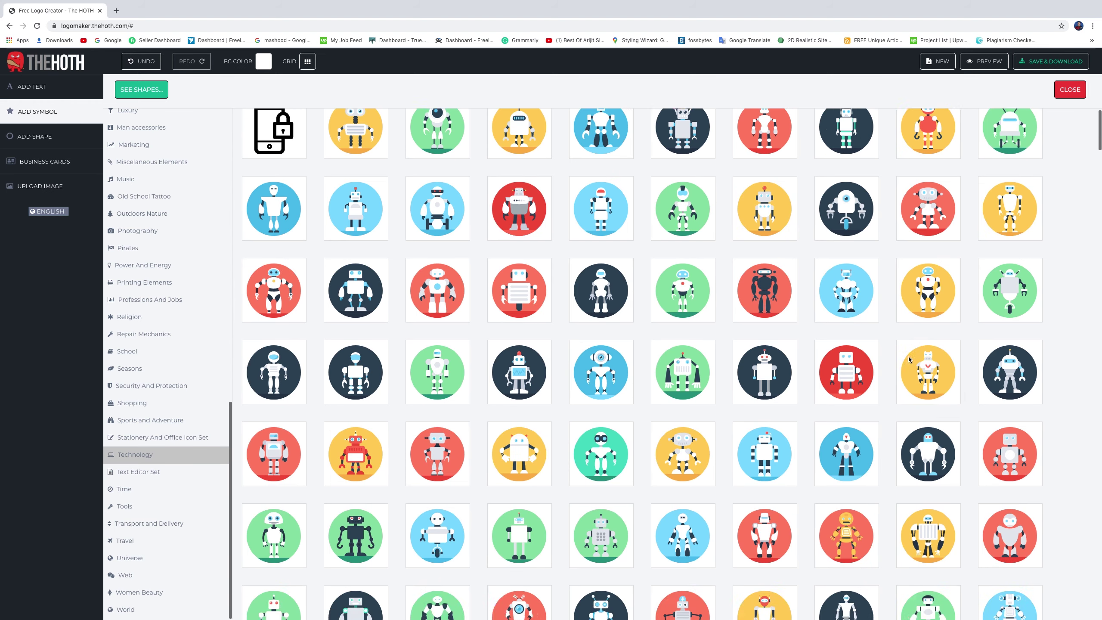
pyautogui.scroll(-5, 908, 360)
pyautogui.scroll(-4, 908, 360)
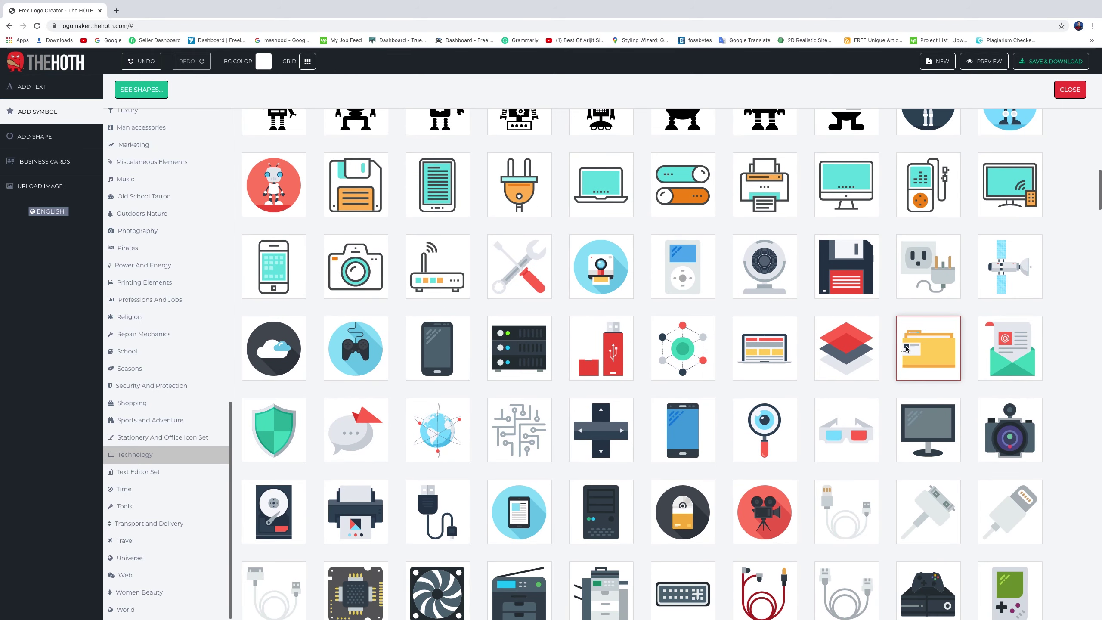
pyautogui.scroll(-6, 651, 374)
pyautogui.scroll(4, 651, 374)
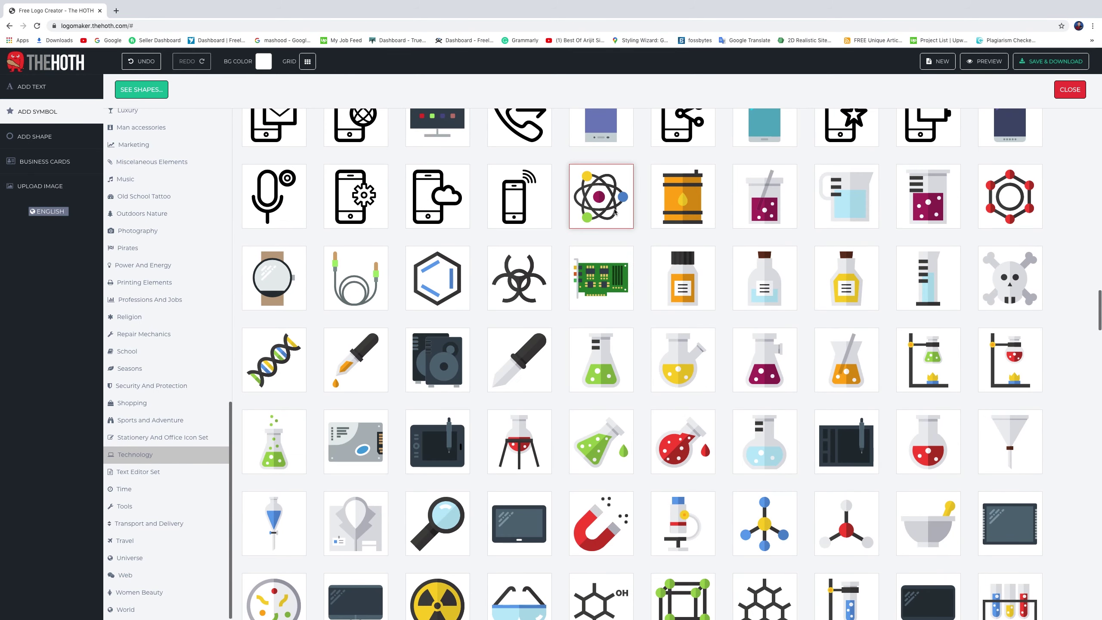
pyautogui.click(601, 196)
pyautogui.moveTo(551, 365); pyautogui.dragTo(484, 321)
# Step: Fine-tune the atom symbol's position beside TECHLOOPE and its tagline
pyautogui.click(534, 416)
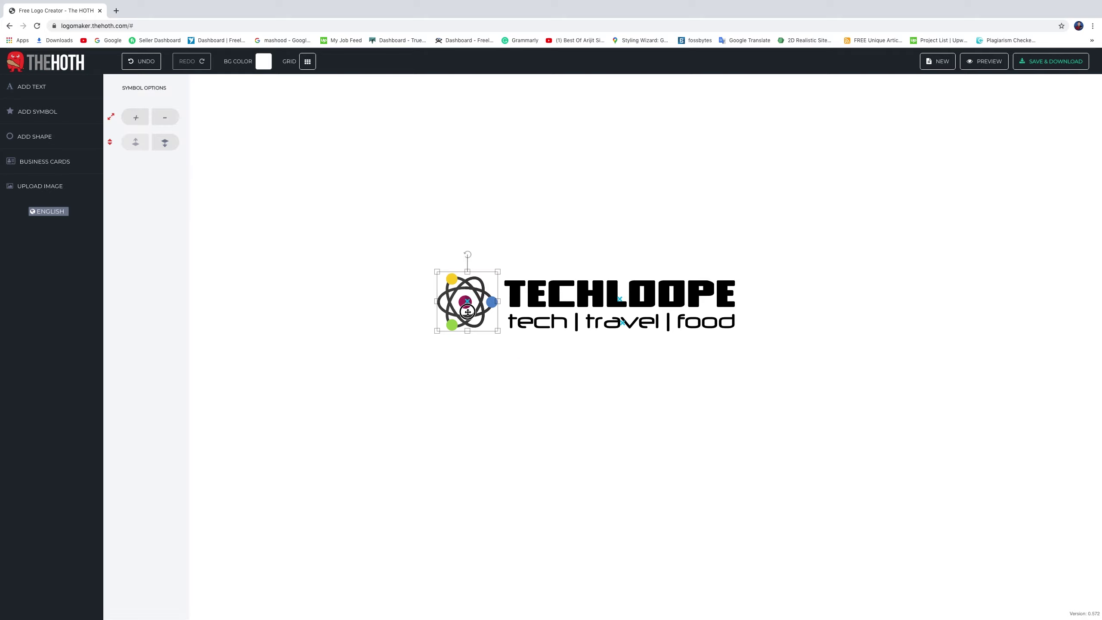
pyautogui.click(511, 406)
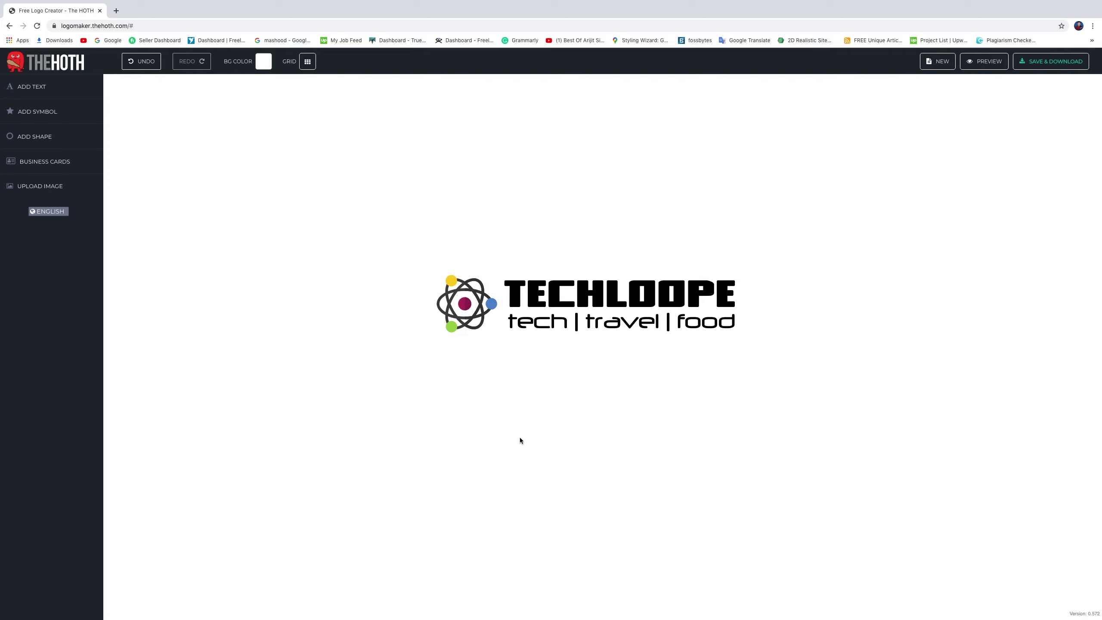
pyautogui.click(602, 293)
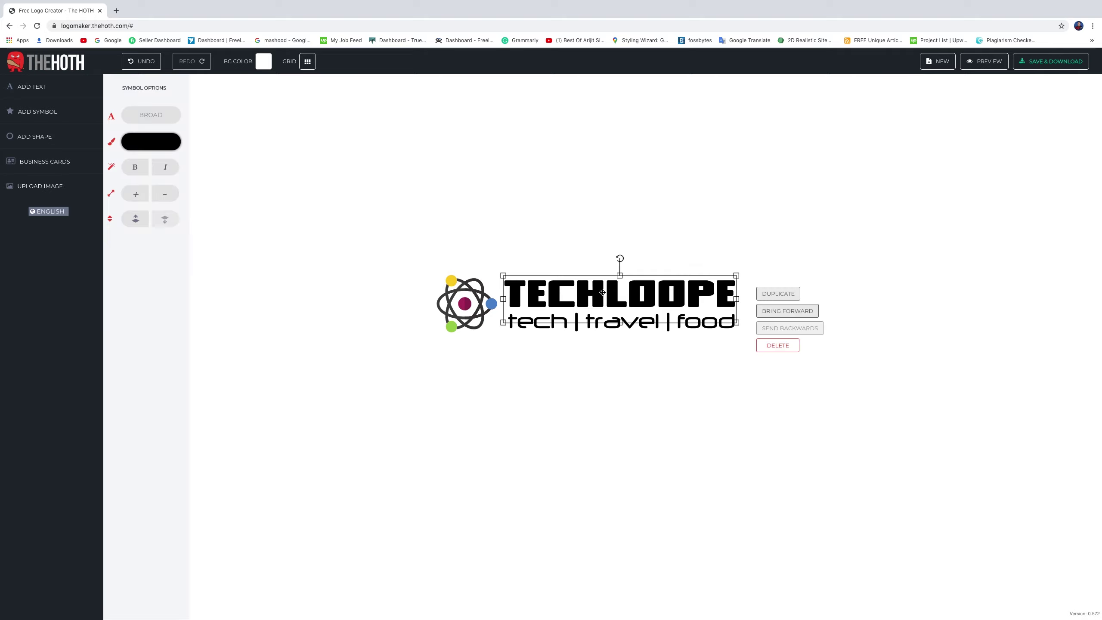
# Step: Recolour TECHLOOPE from blue to a deep magenta-purple
pyautogui.click(149, 143)
pyautogui.click(205, 162)
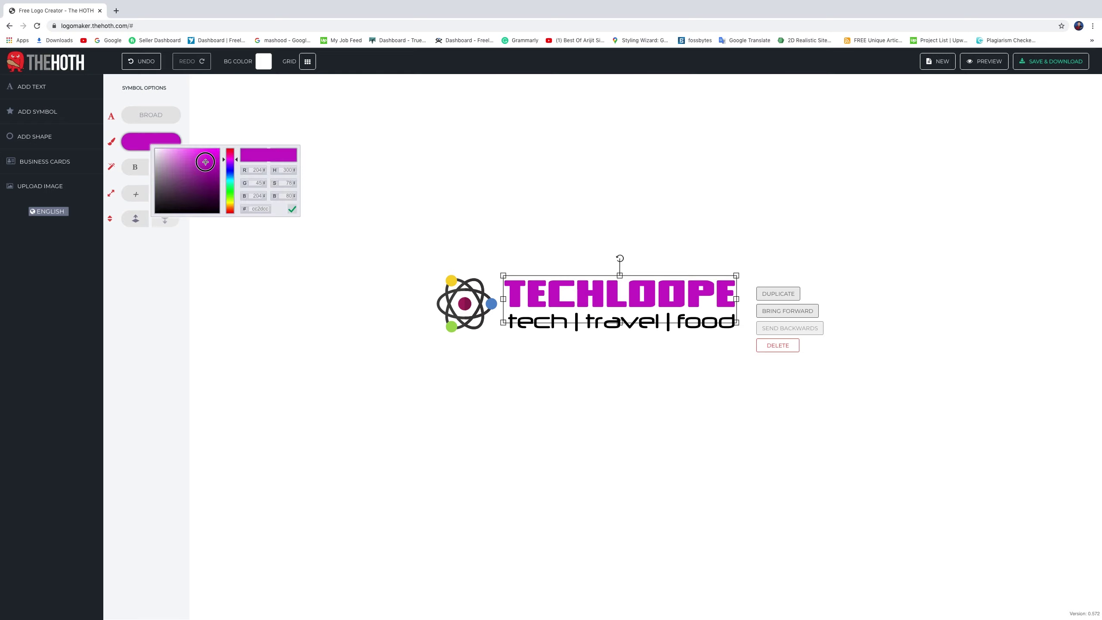
pyautogui.moveTo(205, 164); pyautogui.dragTo(230, 175)
pyautogui.click(653, 457)
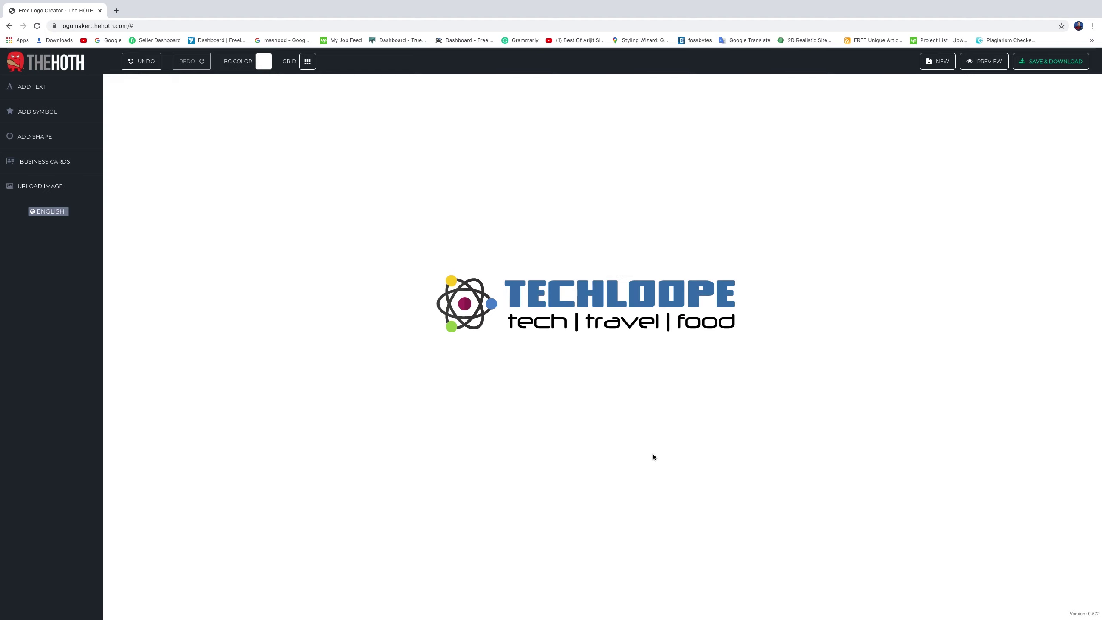
# Step: Shift TECHLOOPE's colour further toward a darker purple
pyautogui.click(632, 276)
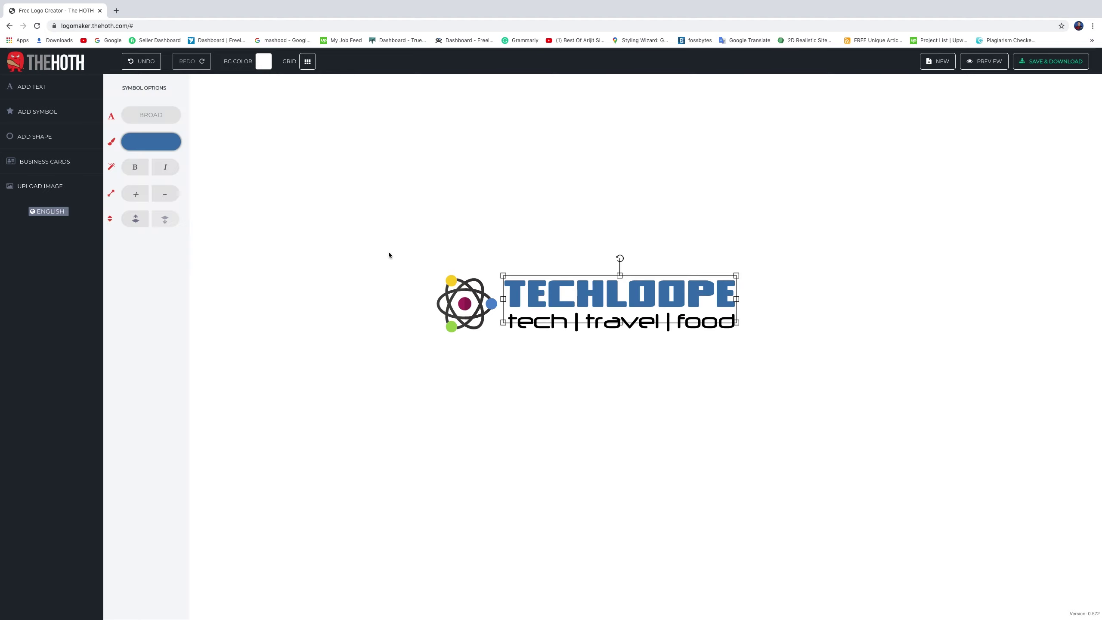
pyautogui.click(173, 145)
pyautogui.click(255, 173)
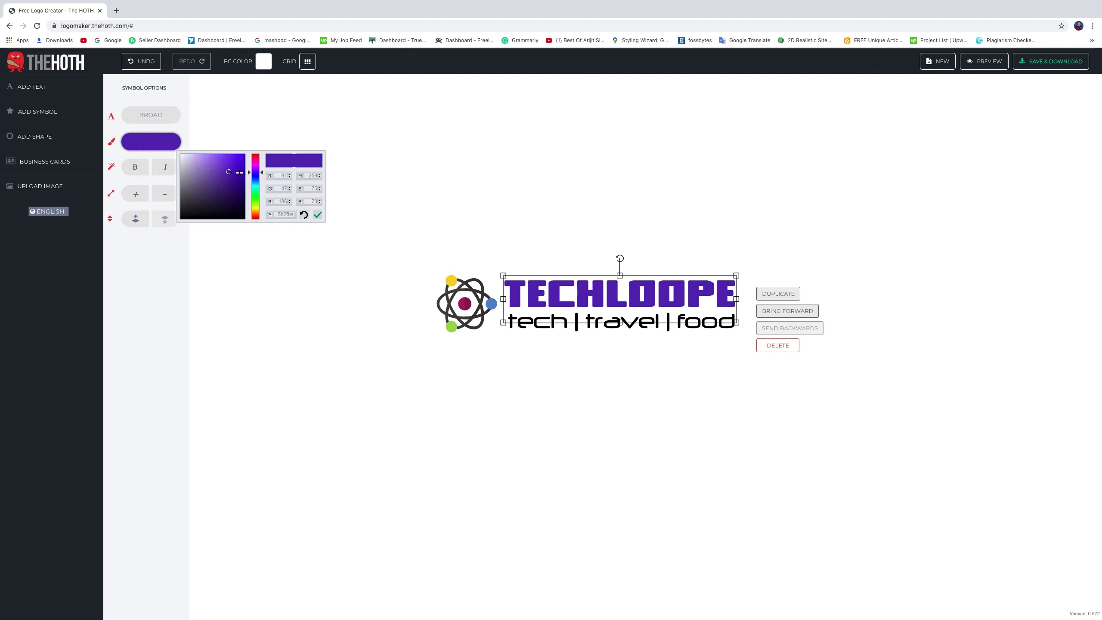
pyautogui.moveTo(222, 178); pyautogui.dragTo(214, 187)
pyautogui.click(268, 385)
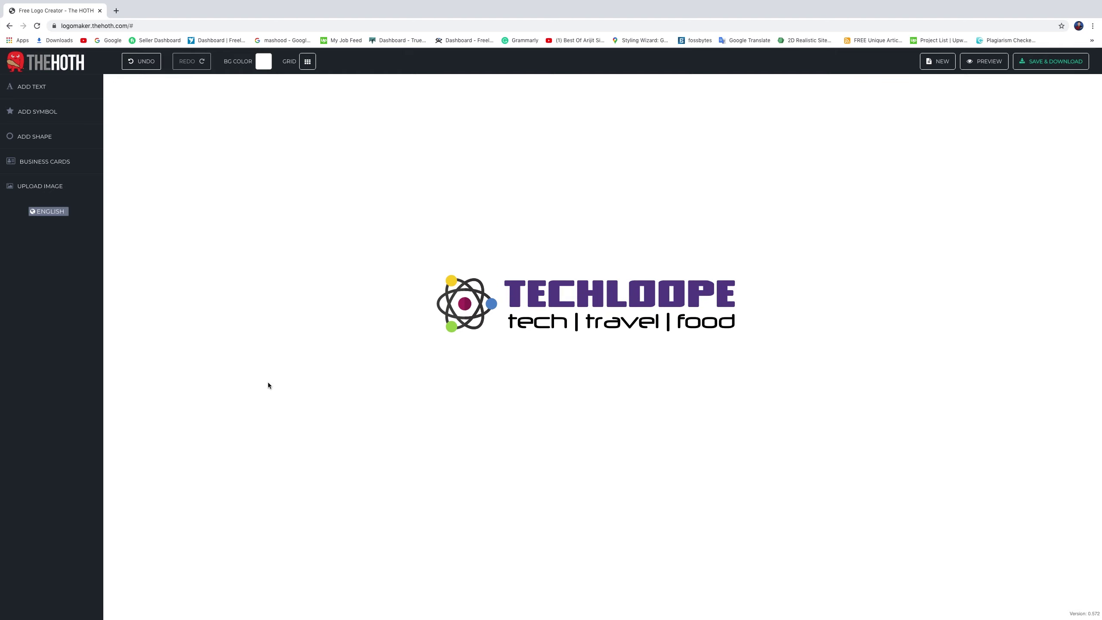
# Step: Check the atom symbol, ending with the Save your logo dialog open
pyautogui.click(472, 292)
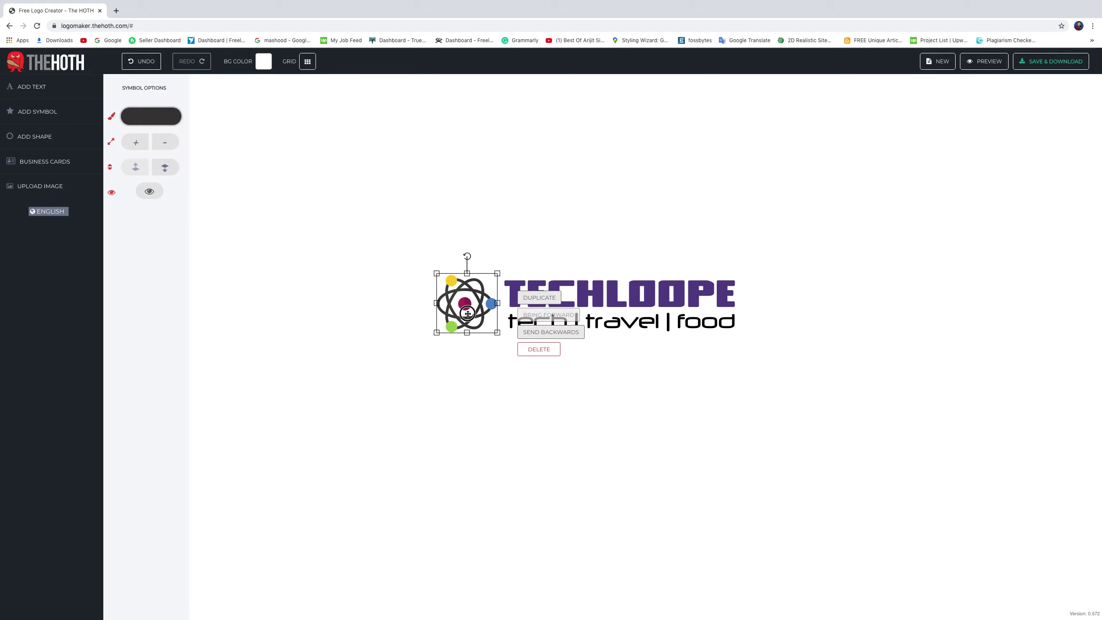
pyautogui.click(633, 448)
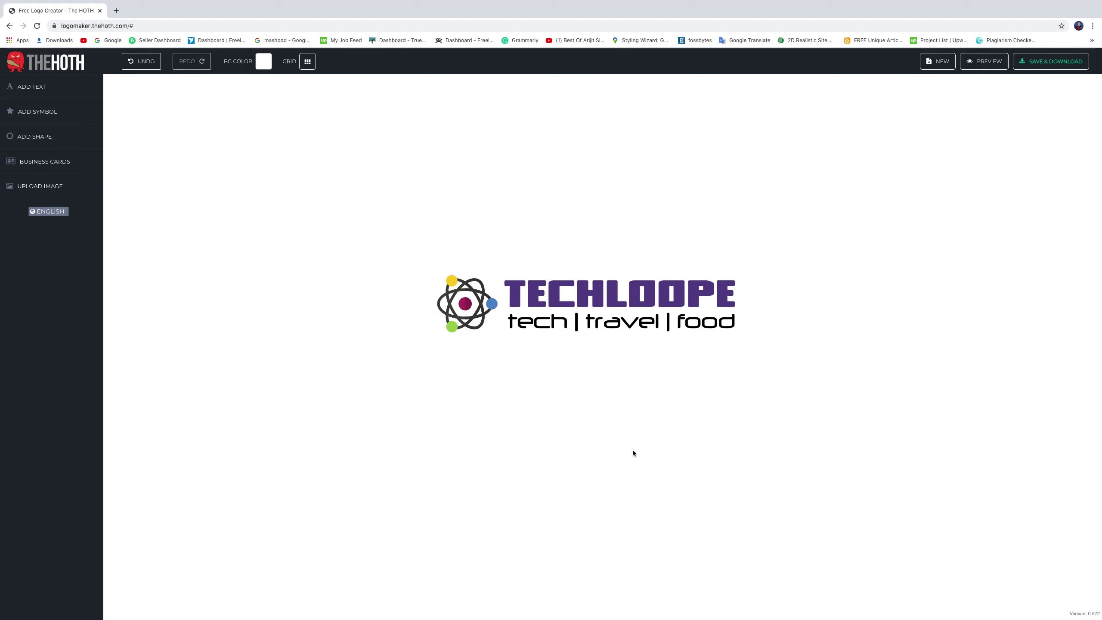
pyautogui.click(610, 346)
pyautogui.click(364, 196)
# Step: Save the logo with an e-mail address and copy the returned edit link
pyautogui.click(1052, 67)
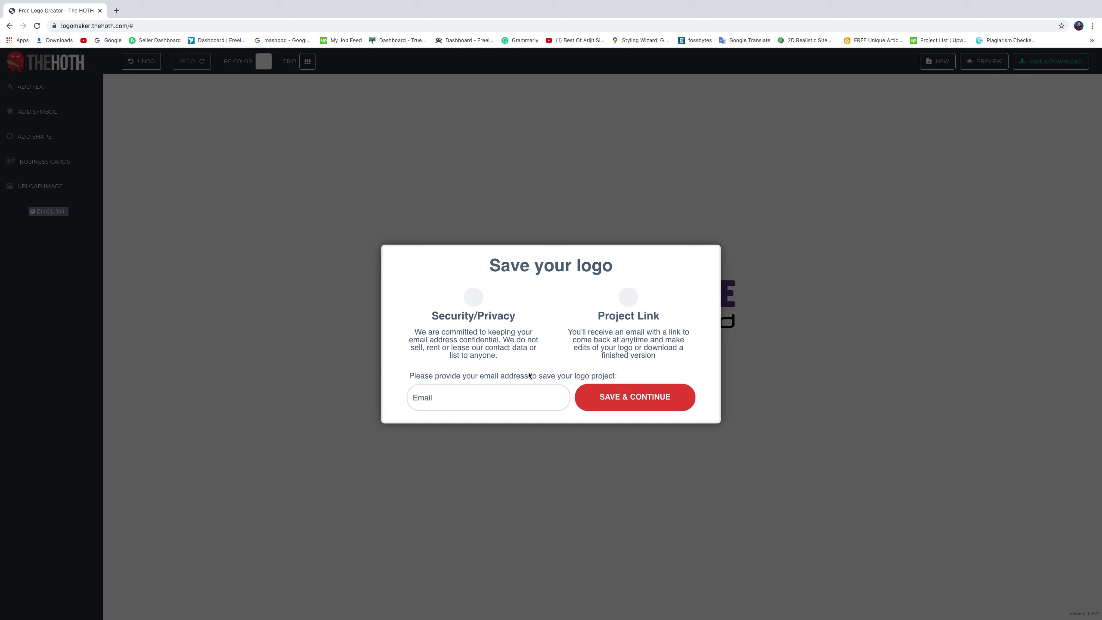
pyautogui.click(465, 404)
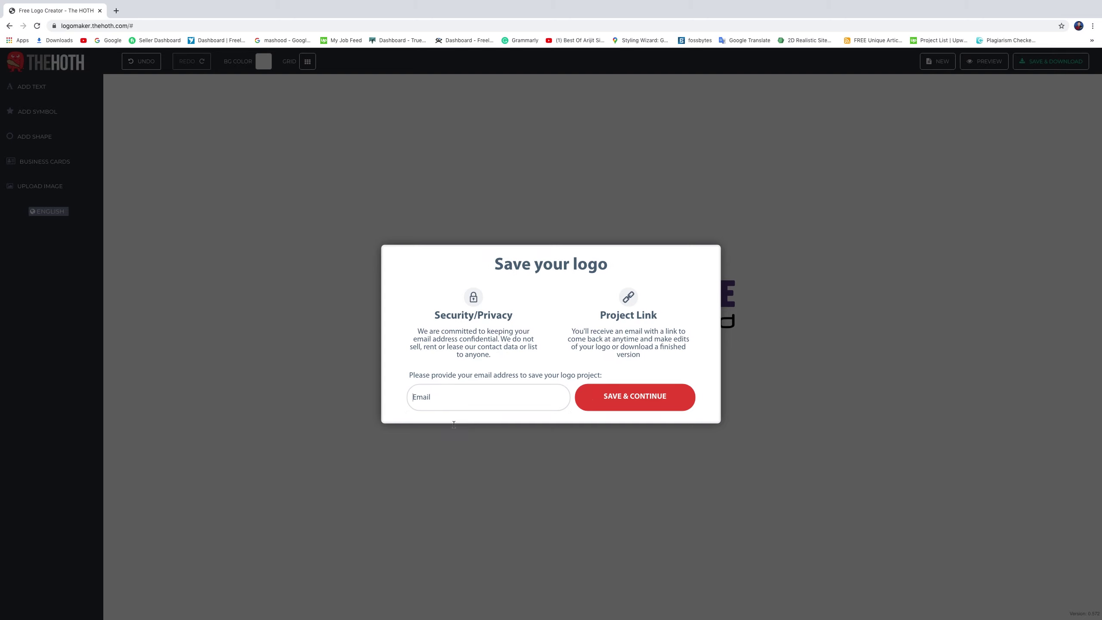
pyautogui.click(453, 424)
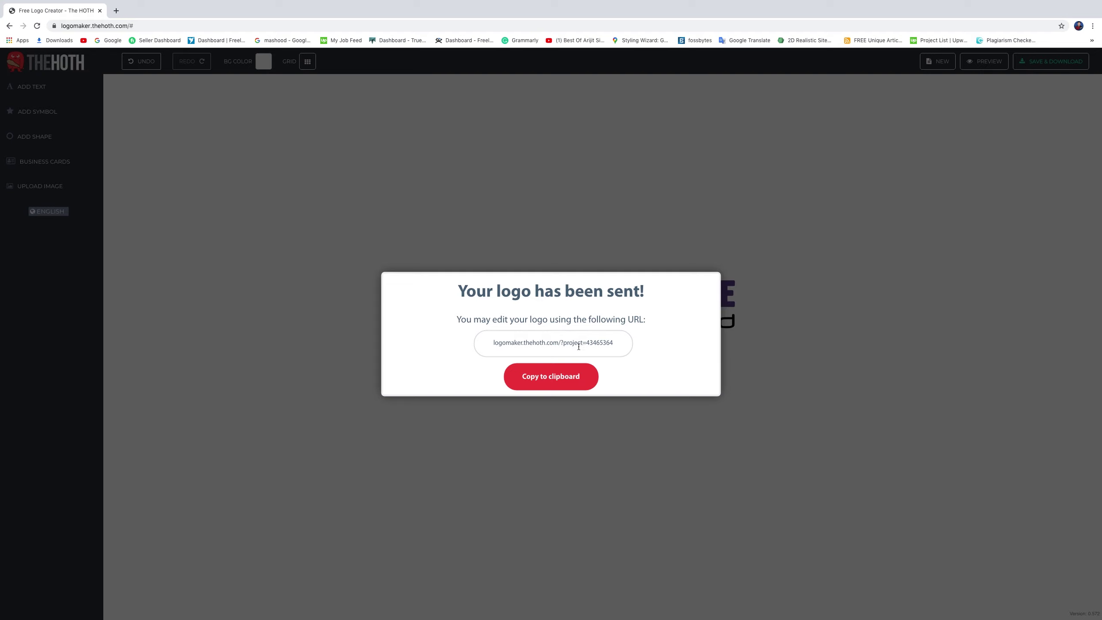
pyautogui.tripleClick(577, 344)
pyautogui.press('super+c')
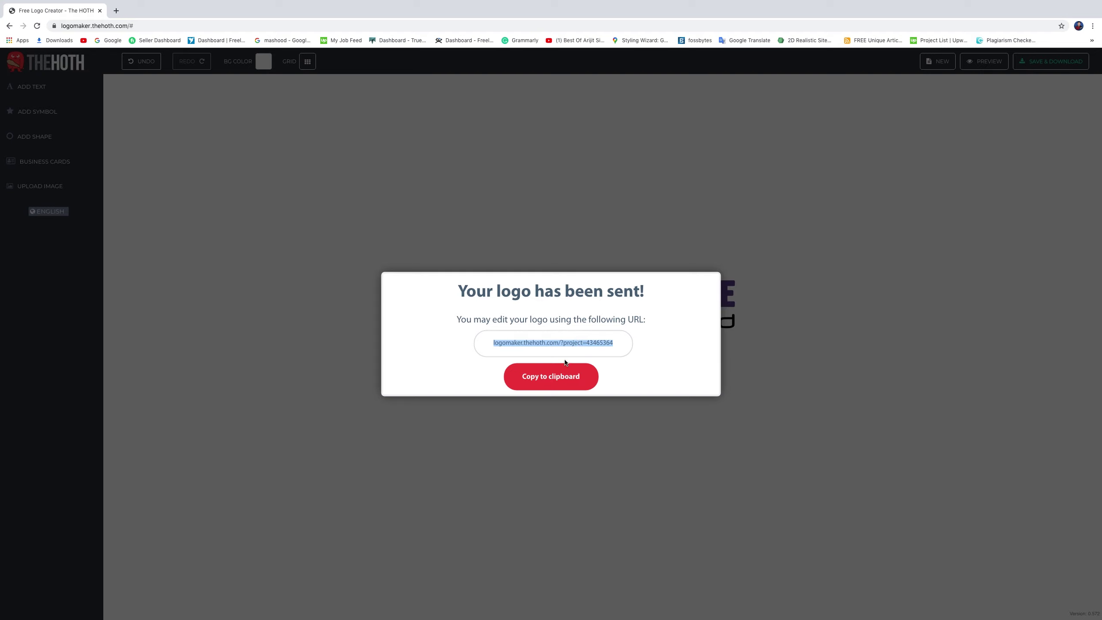
pyautogui.click(116, 10)
# Step: Reopen the saved TECHLOOPE logo project from its pasted edit link and check the brand text
pyautogui.press('super+v')
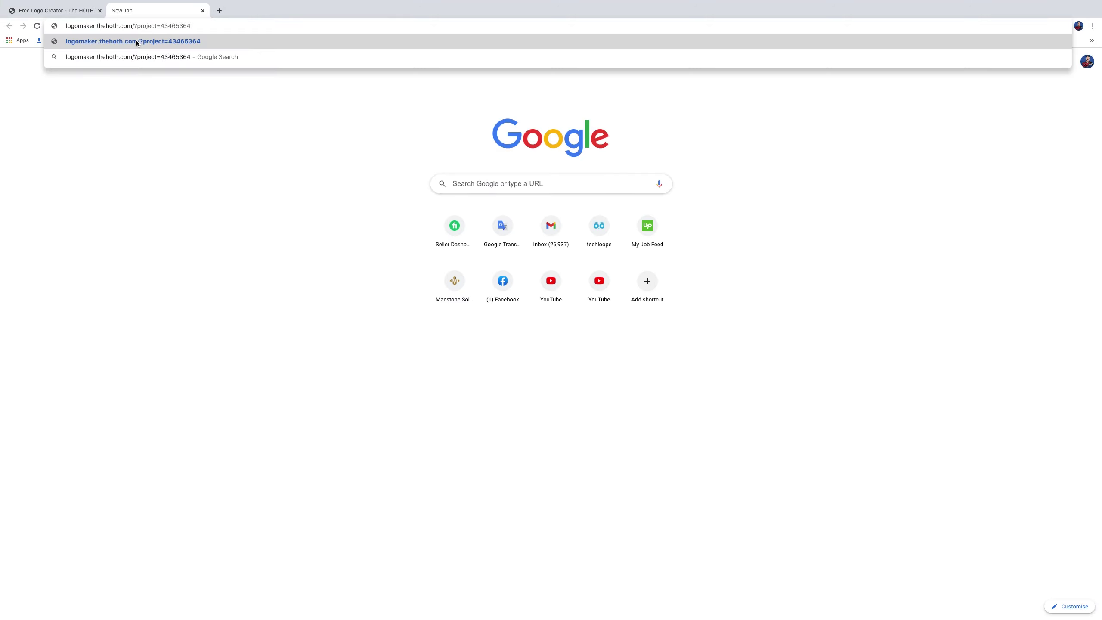
pyautogui.click(135, 42)
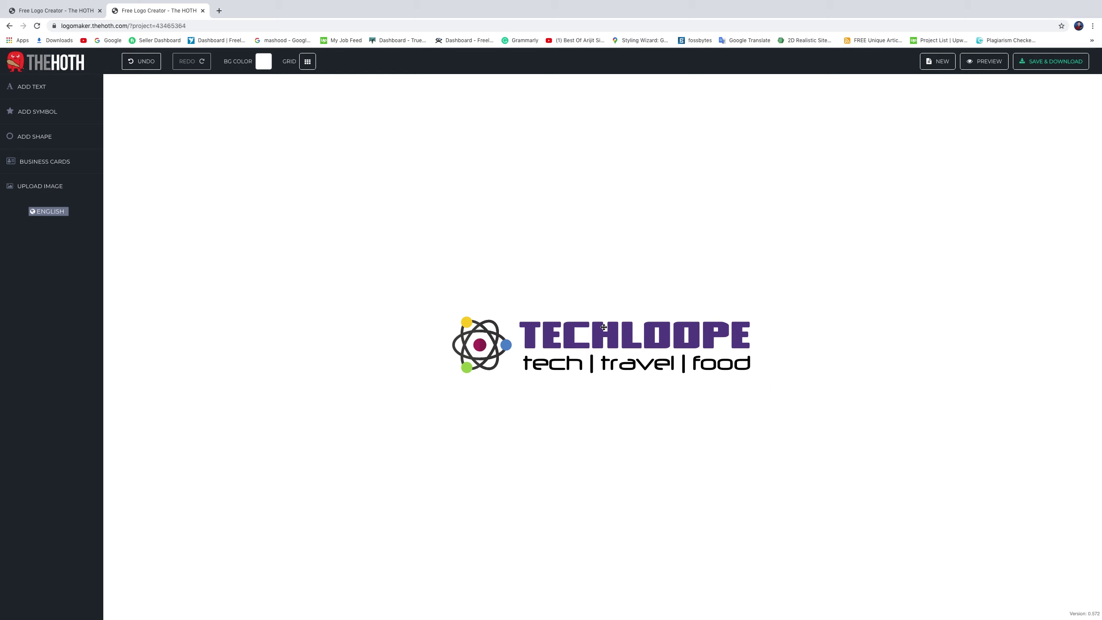
pyautogui.click(588, 334)
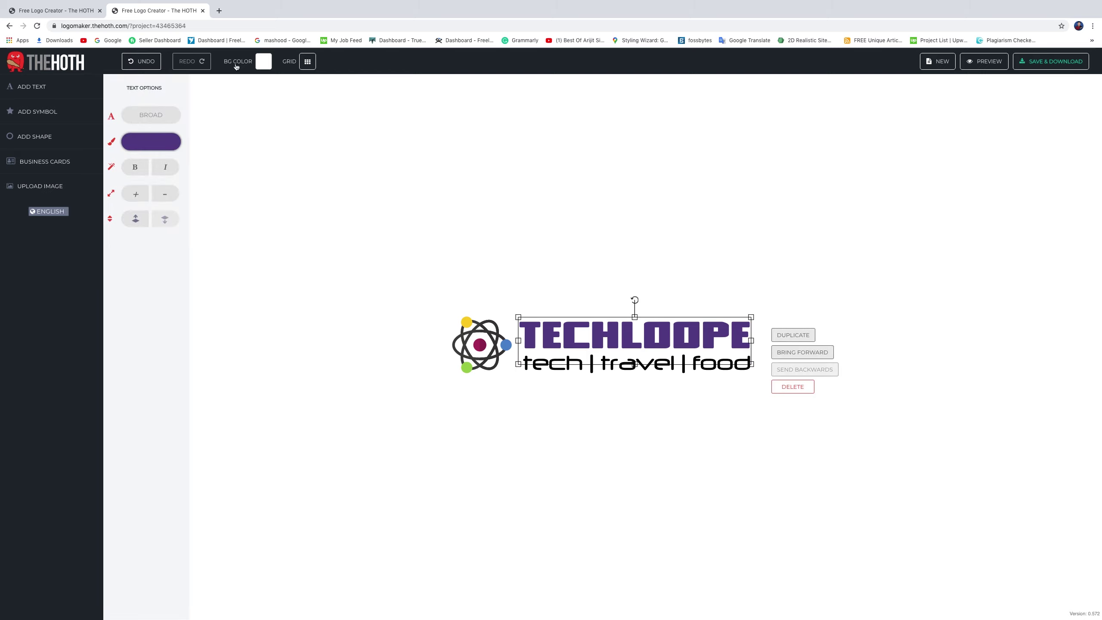
pyautogui.click(219, 11)
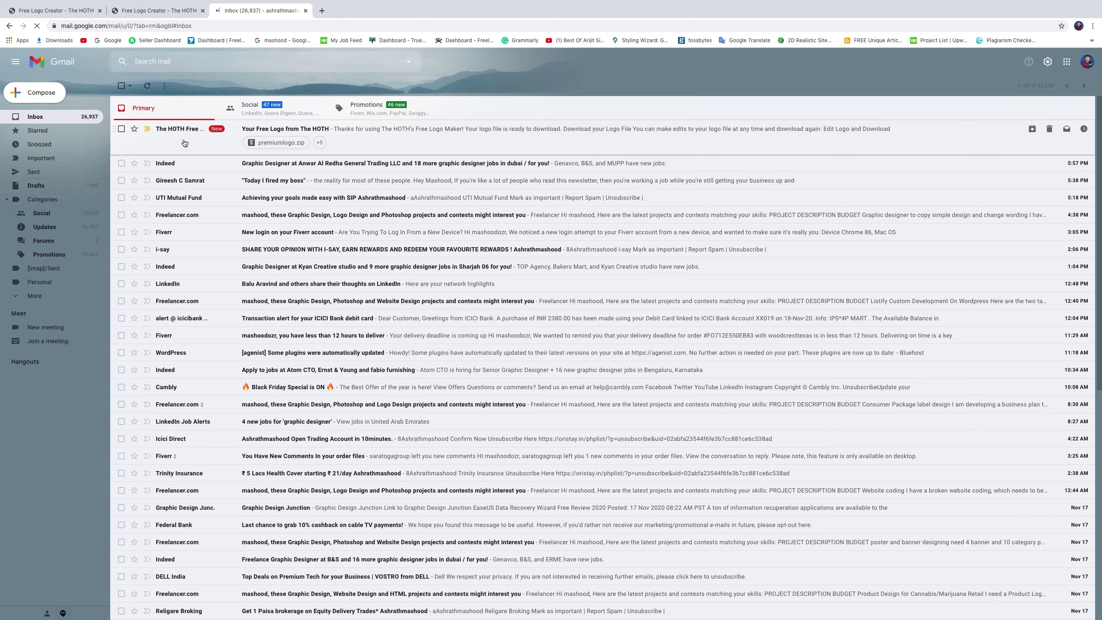
# Step: Open The HOTH's free-logo email and save its premiumlogo.zip attachment to the Desktop
pyautogui.click(182, 139)
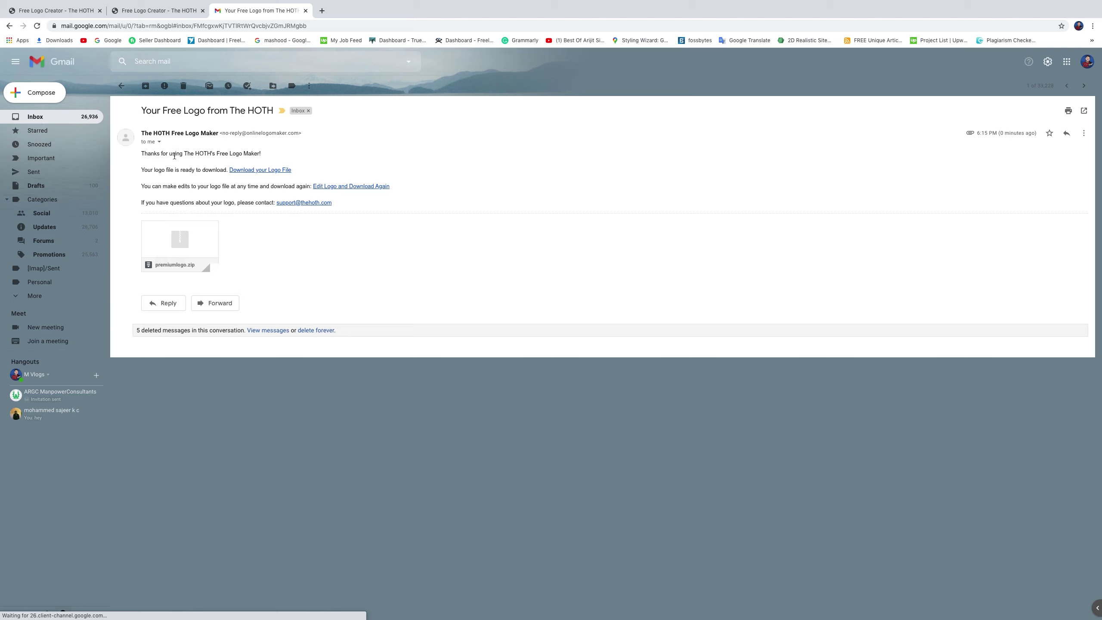
pyautogui.moveTo(161, 227)
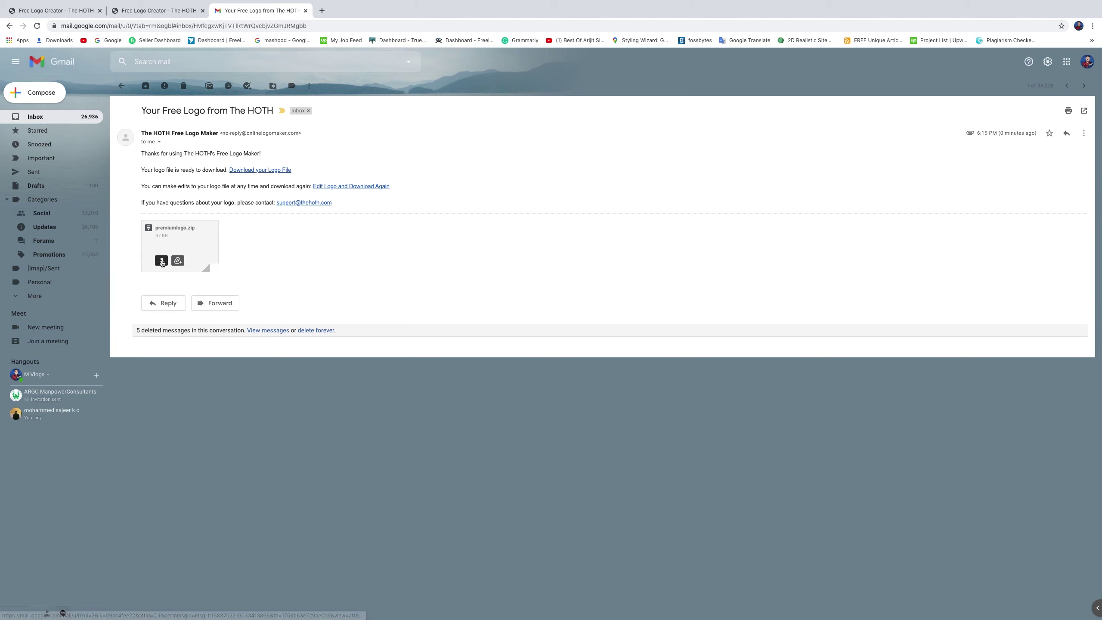
pyautogui.click(160, 230)
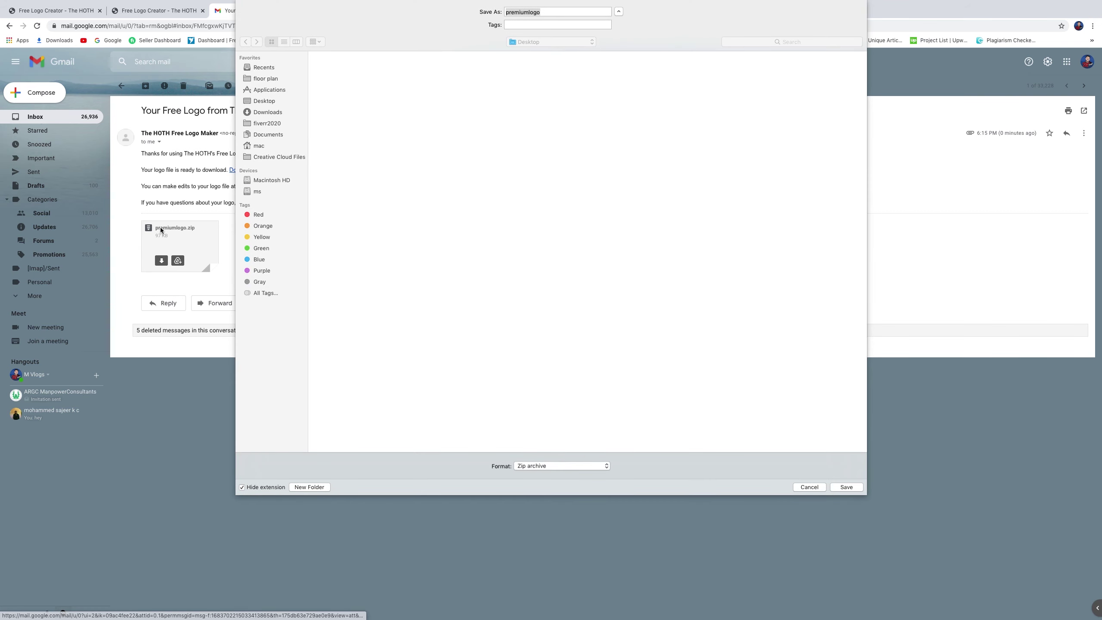
pyautogui.click(846, 486)
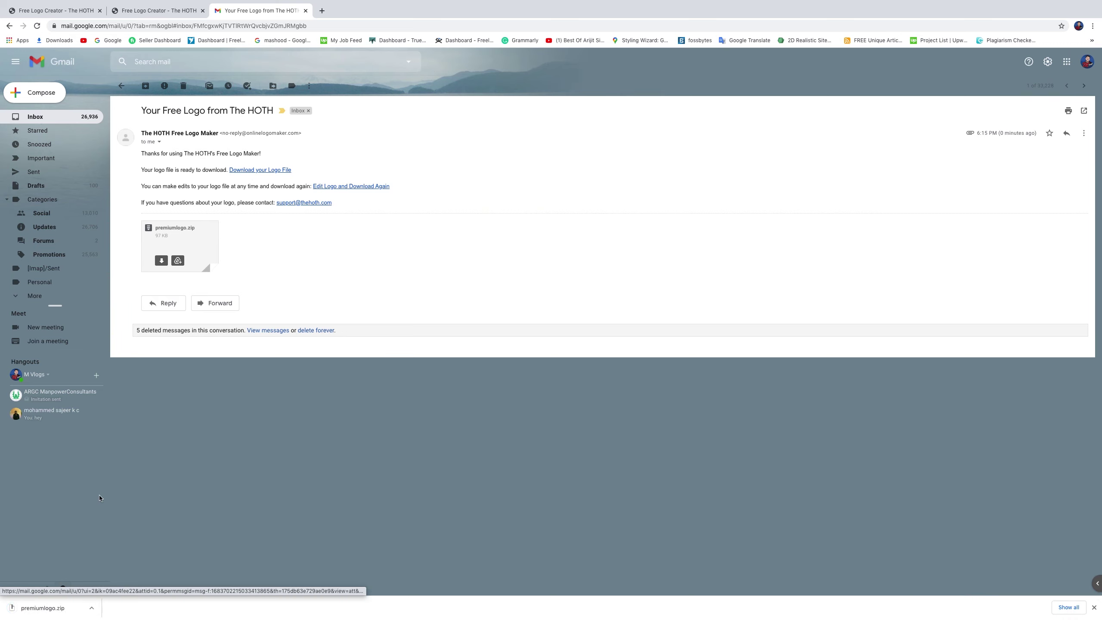
# Step: Reveal the downloaded premiumlogo.zip in Finder and preview it
pyautogui.click(92, 607)
pyautogui.click(107, 601)
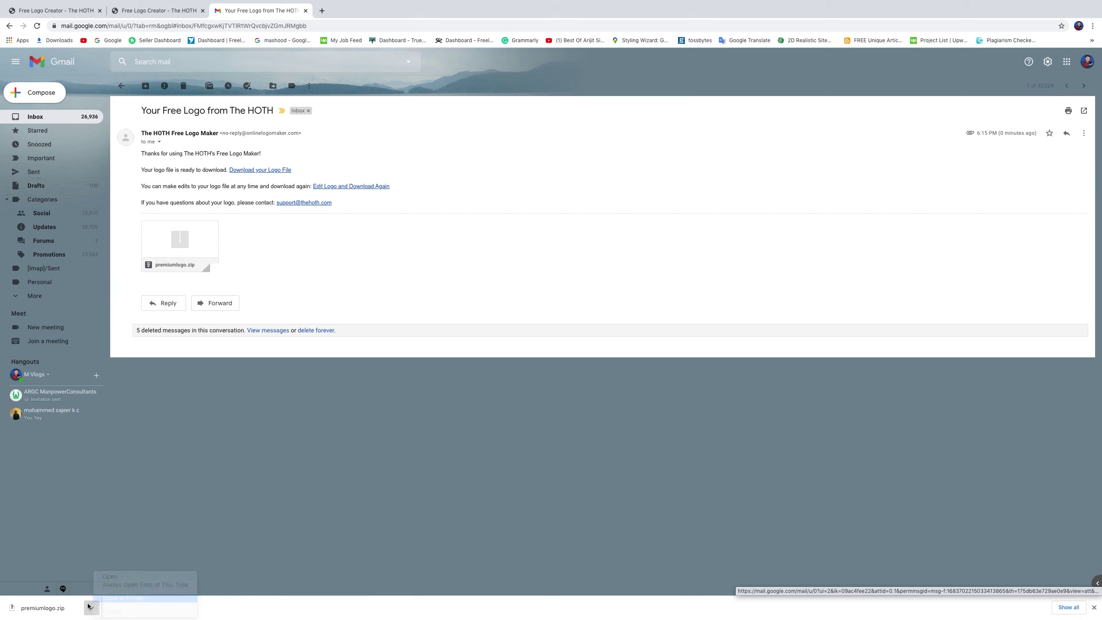
pyautogui.press('space')
# Step: Extract premiumlogo.zip into a premiumlogo folder
pyautogui.click(300, 100)
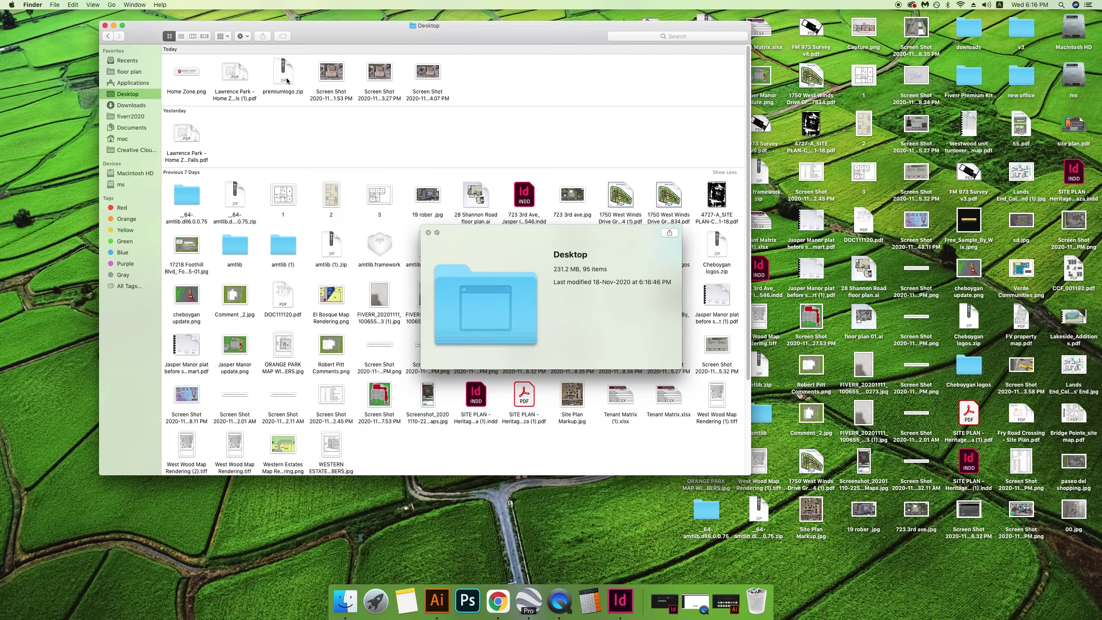
pyautogui.click(427, 232)
pyautogui.doubleClick(282, 78)
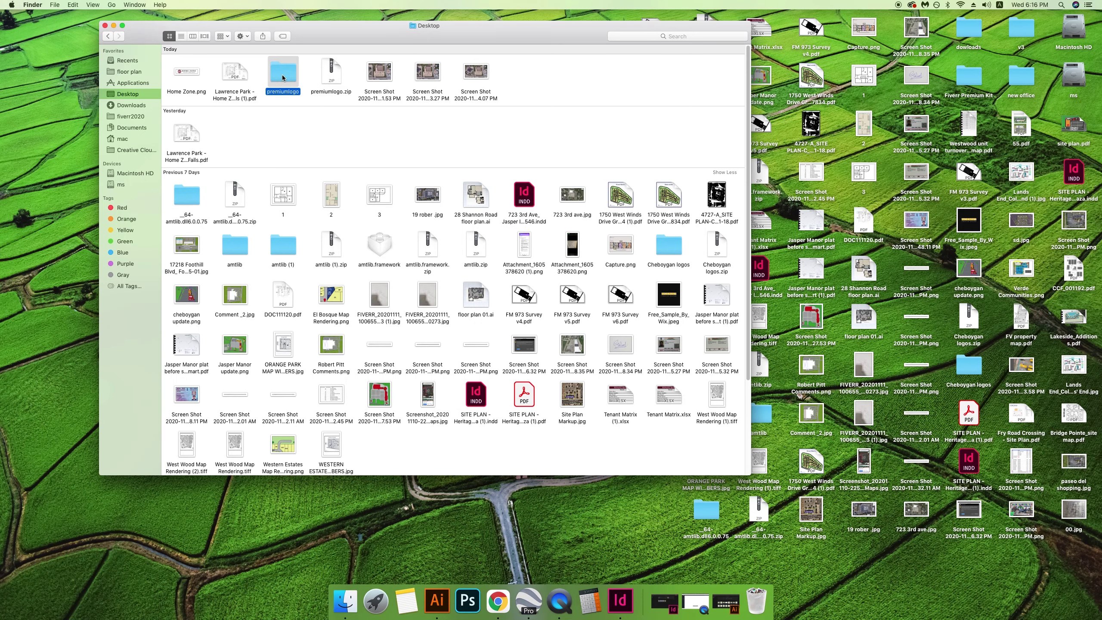
# Step: Quick Look the transparent PNG and the JPG TECHLOOPE logo files
pyautogui.click(236, 65)
pyautogui.press('space')
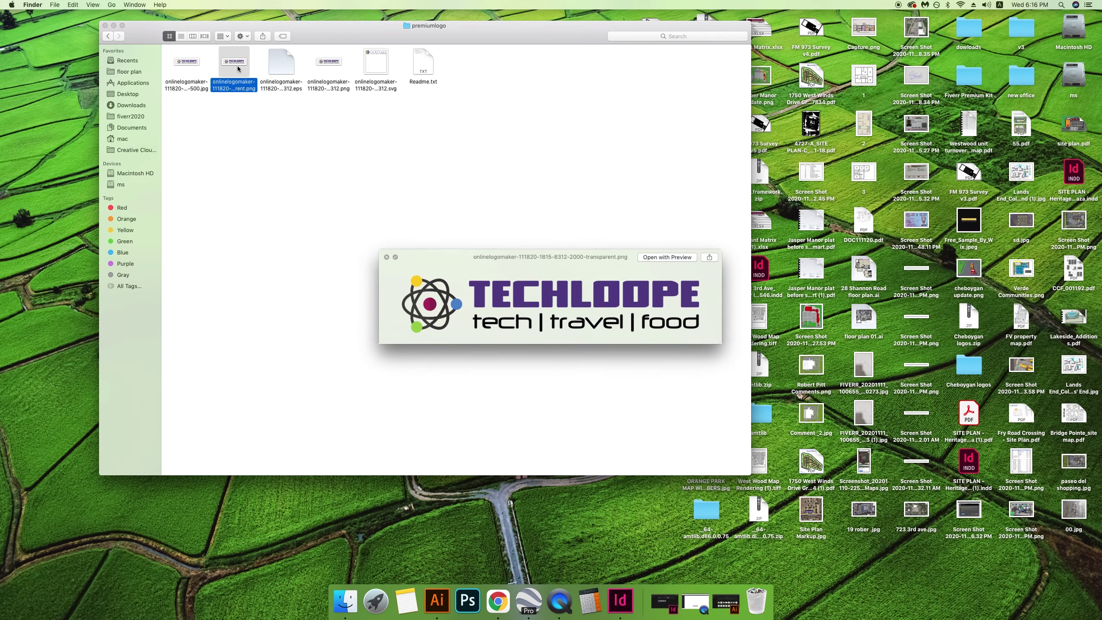
pyautogui.press('space')
pyautogui.click(186, 64)
pyautogui.press('space')
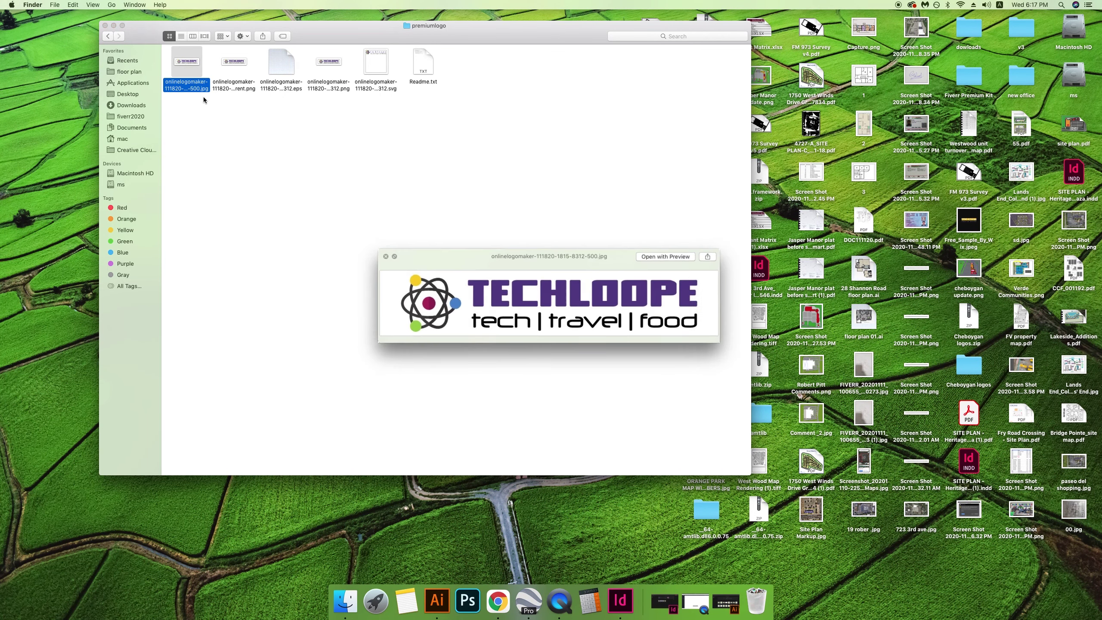